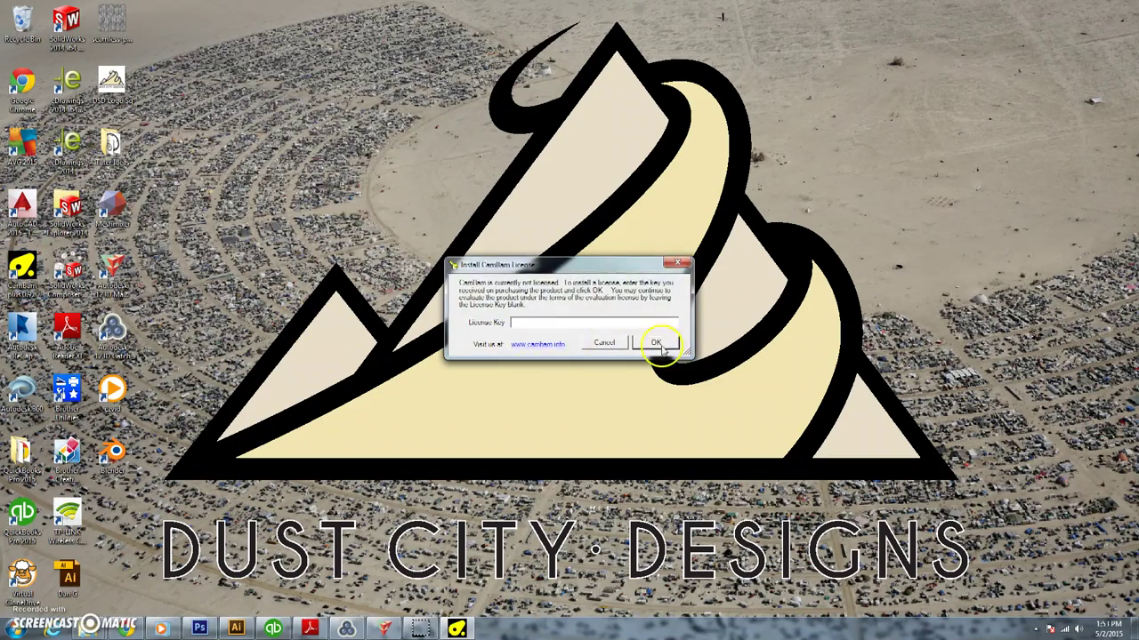
- Continue in evaluation mode without a license key and open the drawing 3dollardxf-0 from the 3dollarbear/3dollardxf folder in Documents
left_click(657, 344)
left_click(636, 356)
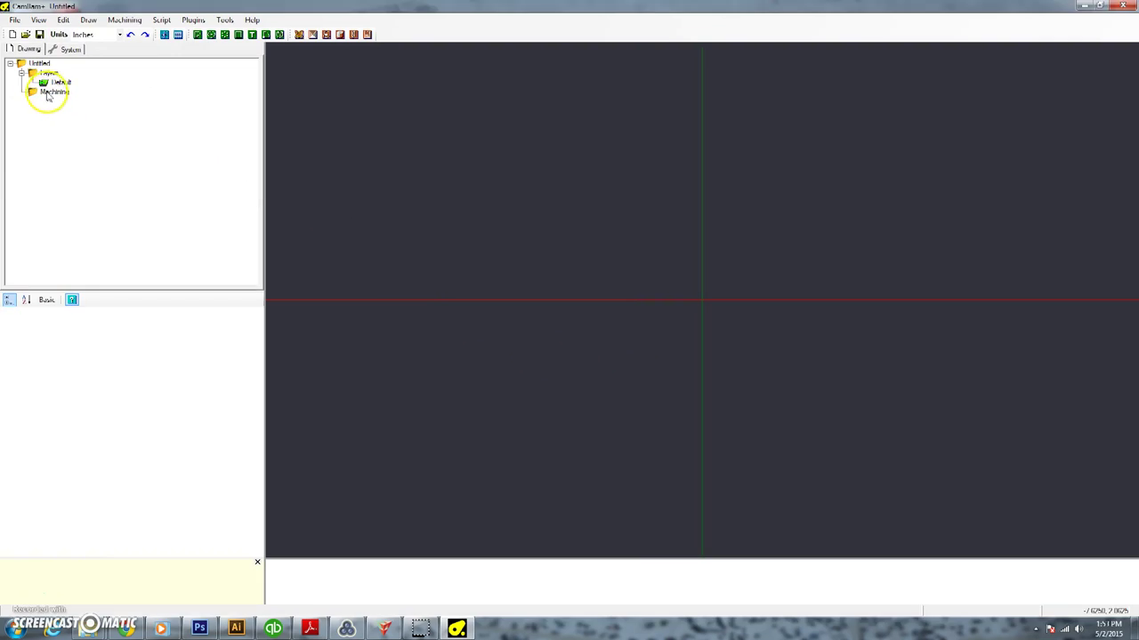
left_click(27, 35)
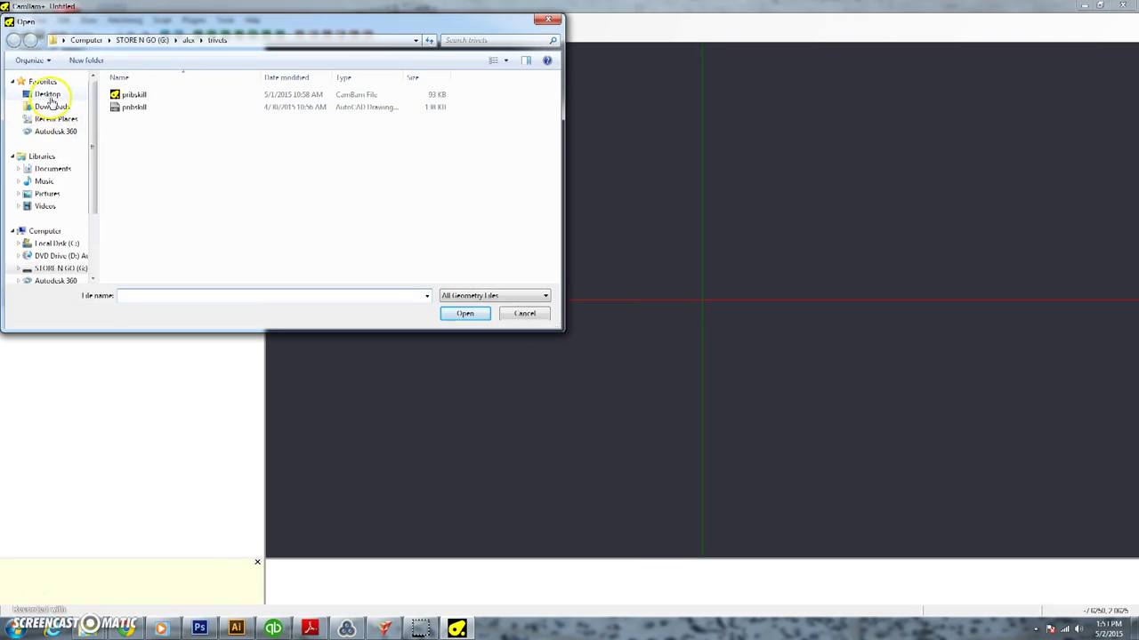
left_click(46, 169)
double_click(133, 113)
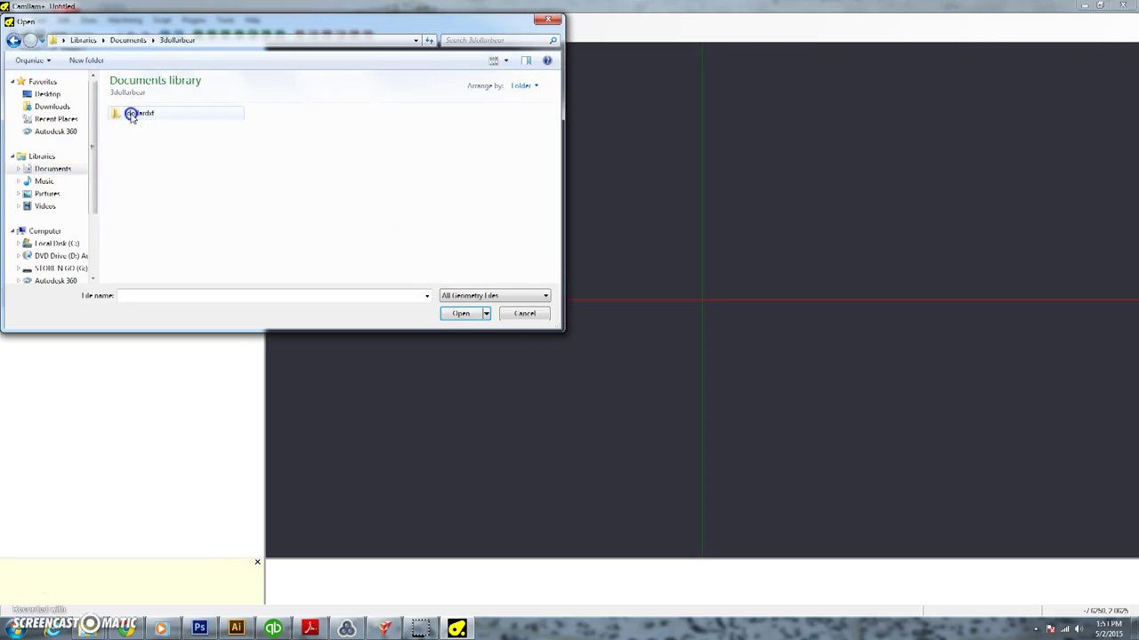
double_click(132, 113)
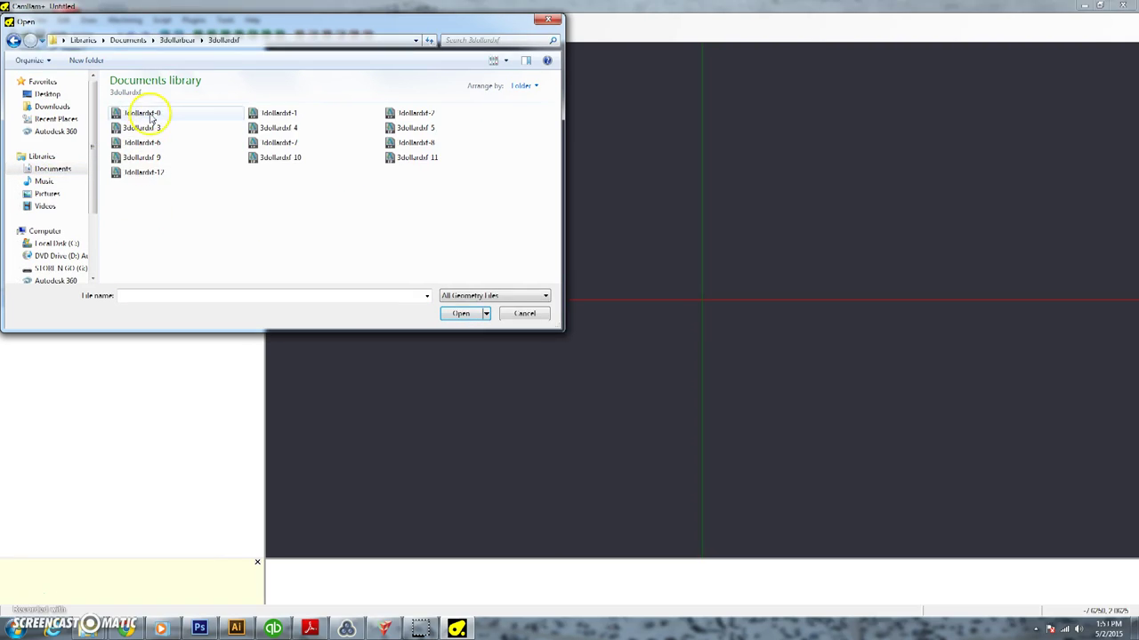
left_click(142, 113)
left_click(480, 316)
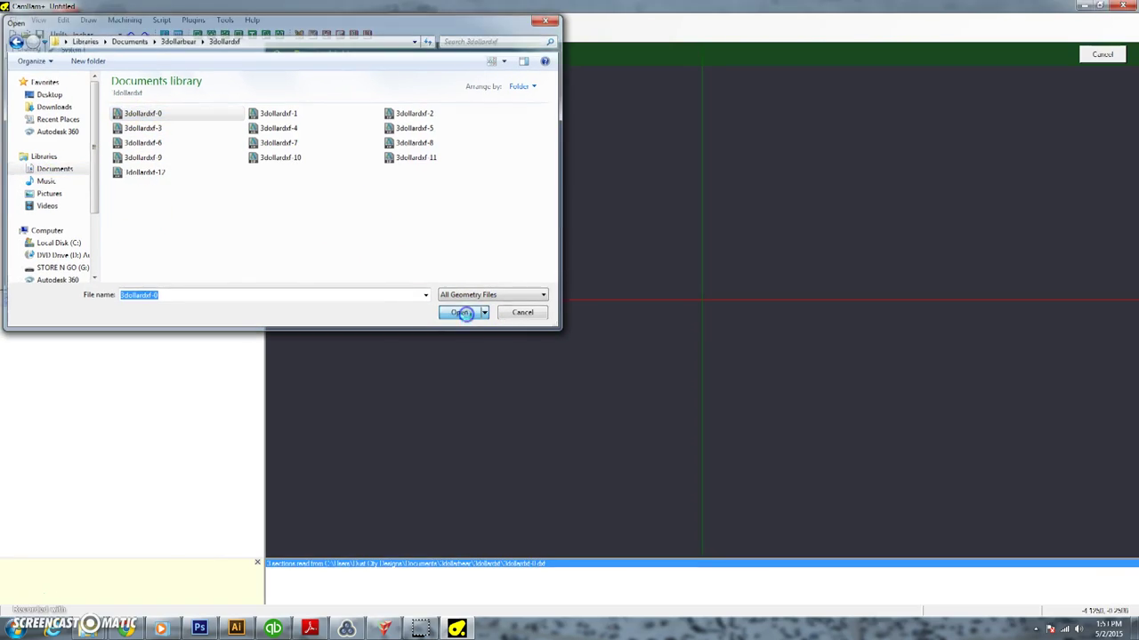
- Delete the thin sliver part lying beside piece Z-13-1 near the bottom edge of the sheet
scroll(526, 332, "down", 3)
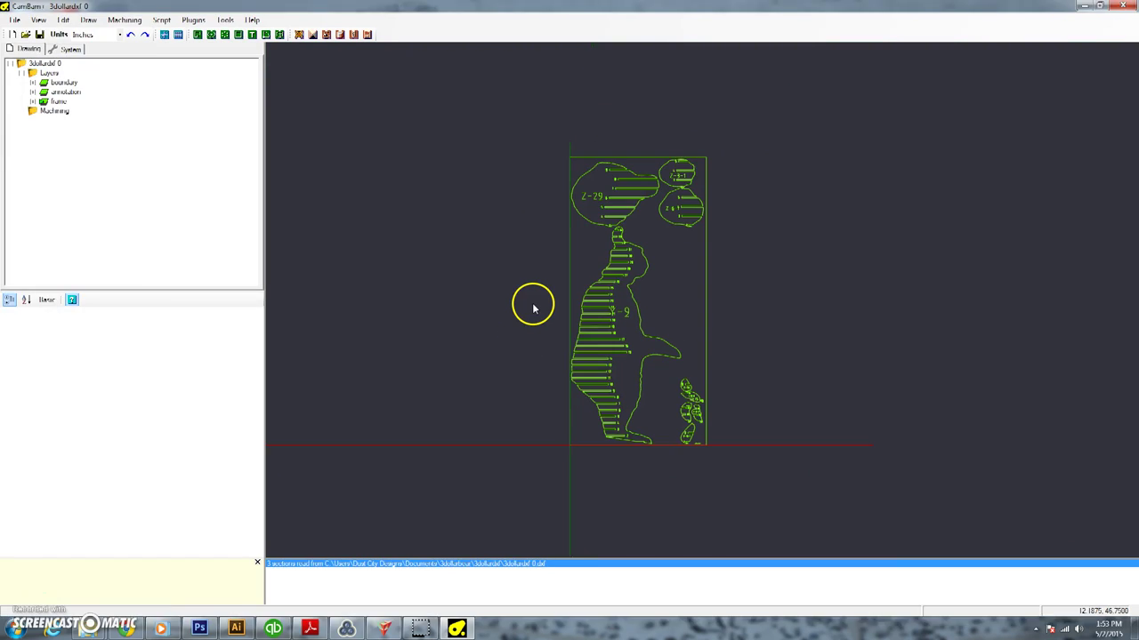
scroll(694, 452, "up", 1)
scroll(694, 452, "up", 5)
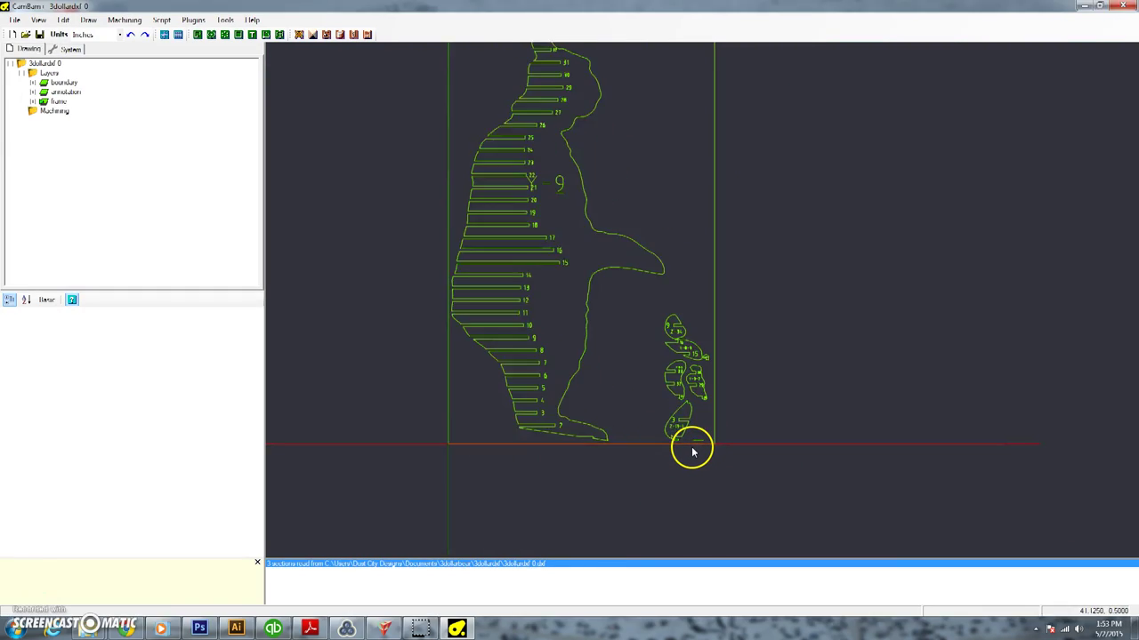
scroll(702, 442, "up", 5)
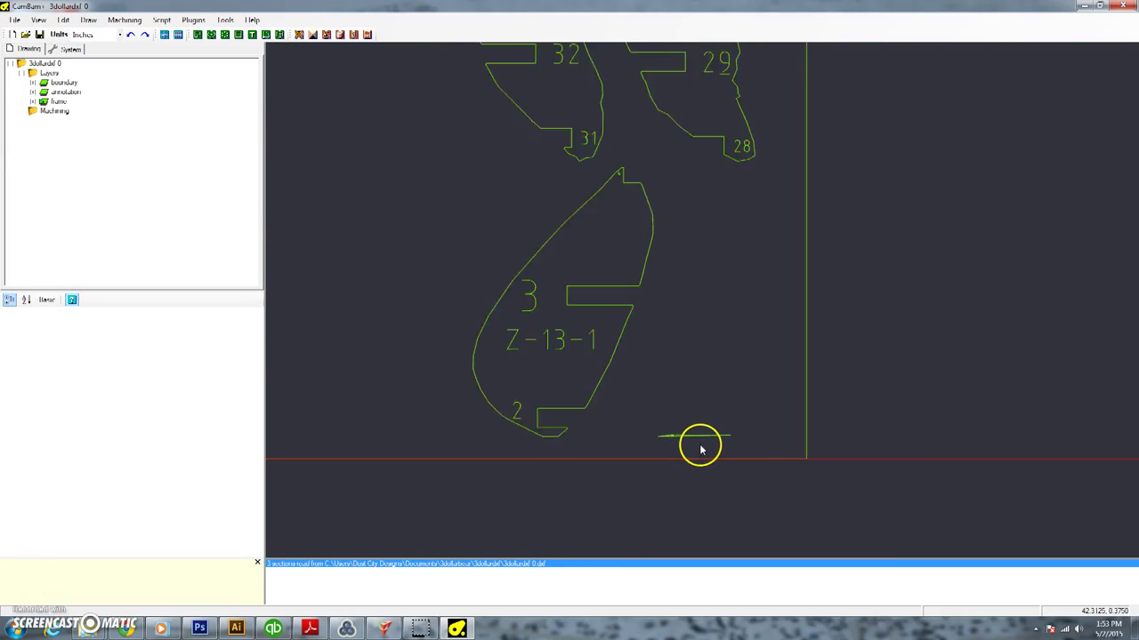
scroll(658, 436, "up", 5)
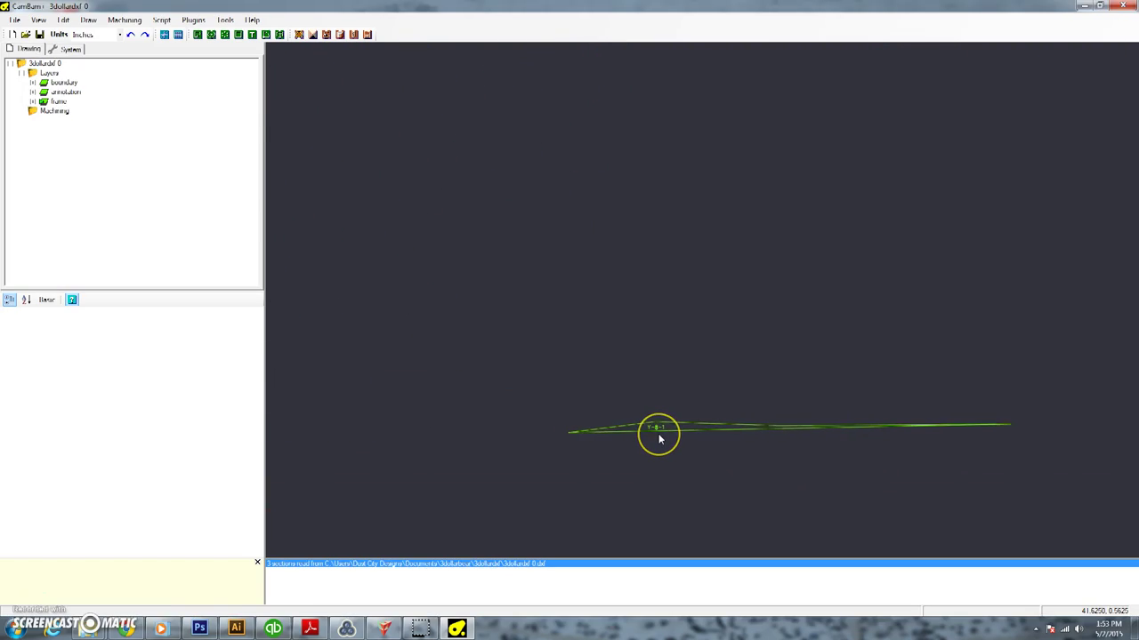
scroll(648, 435, "down", 4)
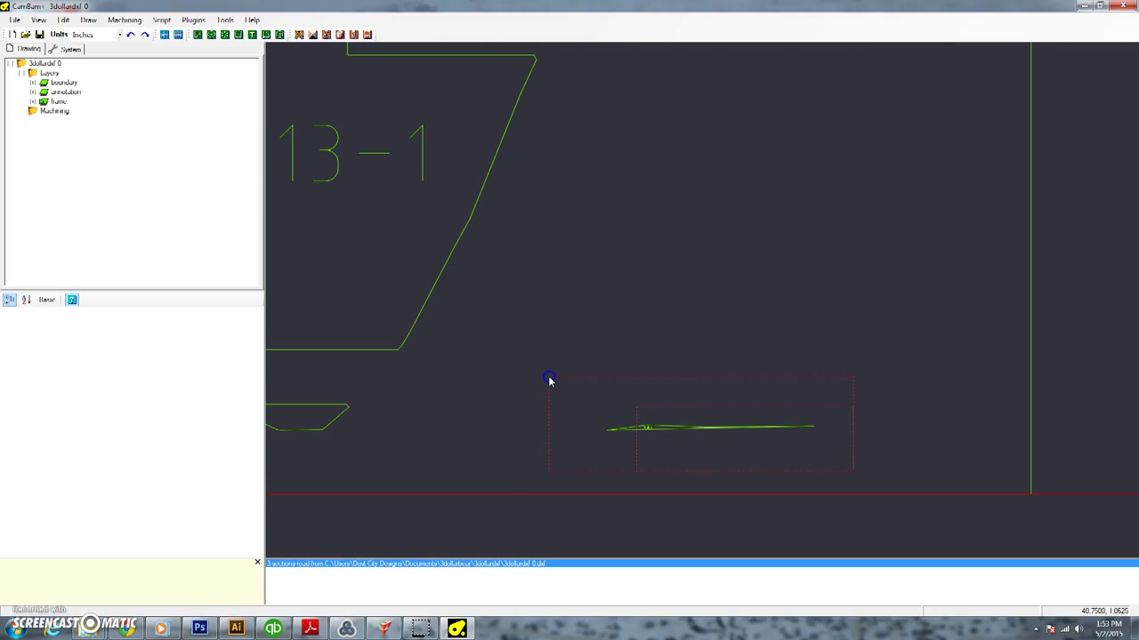
left_click_drag(549, 377, 549, 377)
key("Delete")
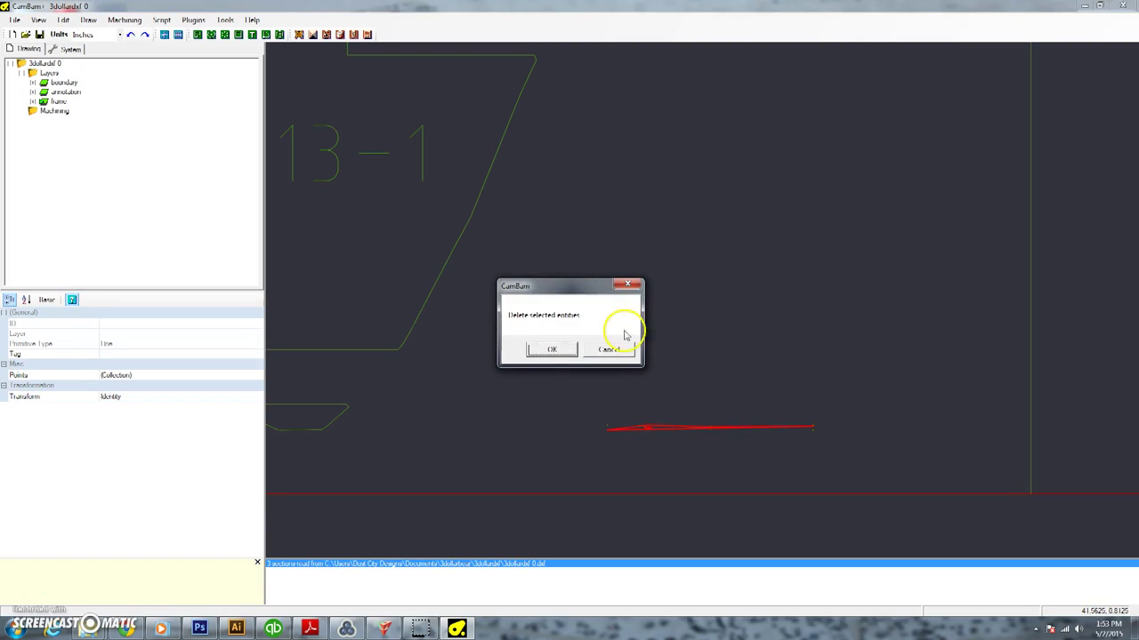
left_click(549, 348)
- Delete the lettering and most outline segments of the tiny part beside piece Y-8-3
scroll(669, 378, "down", 3)
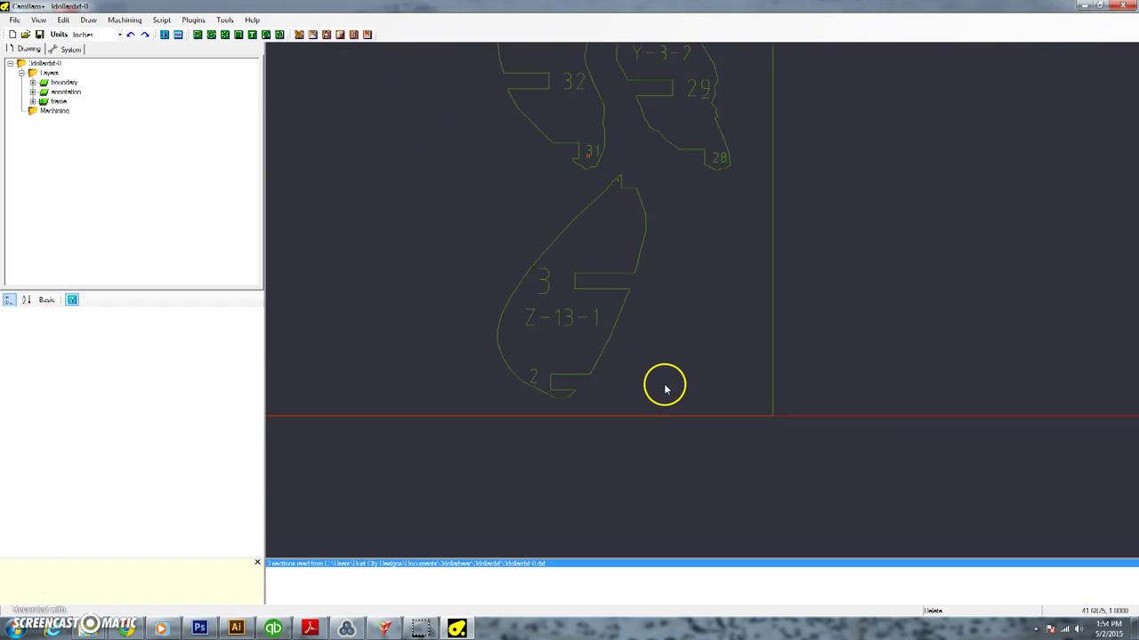
scroll(660, 383, "down", 5)
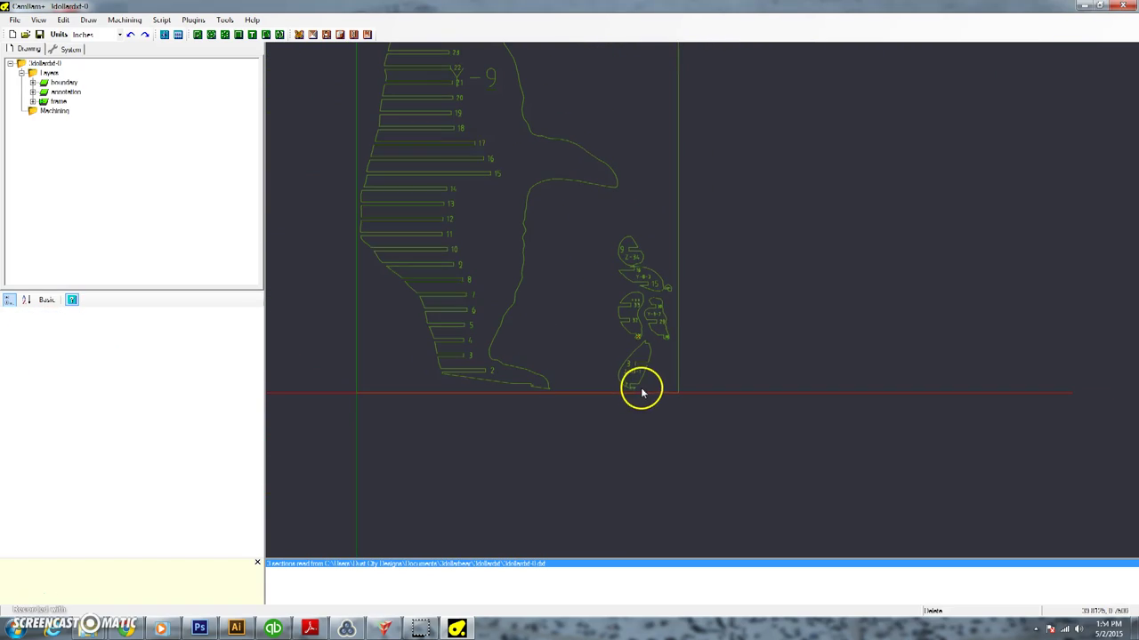
scroll(685, 276, "up", 8)
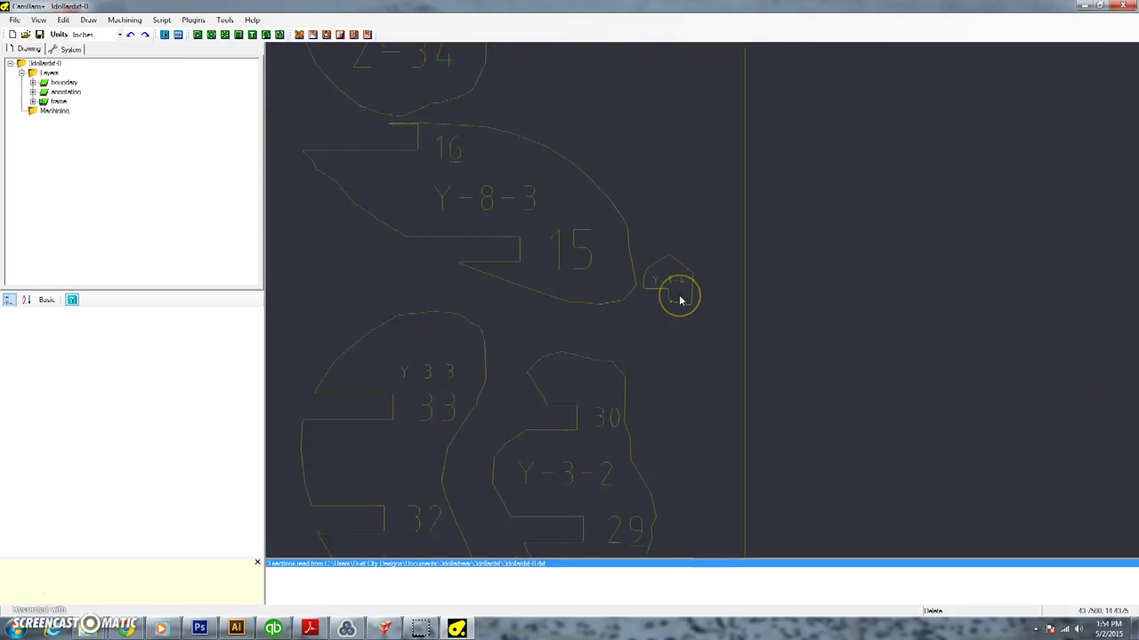
scroll(694, 320, "down", 3)
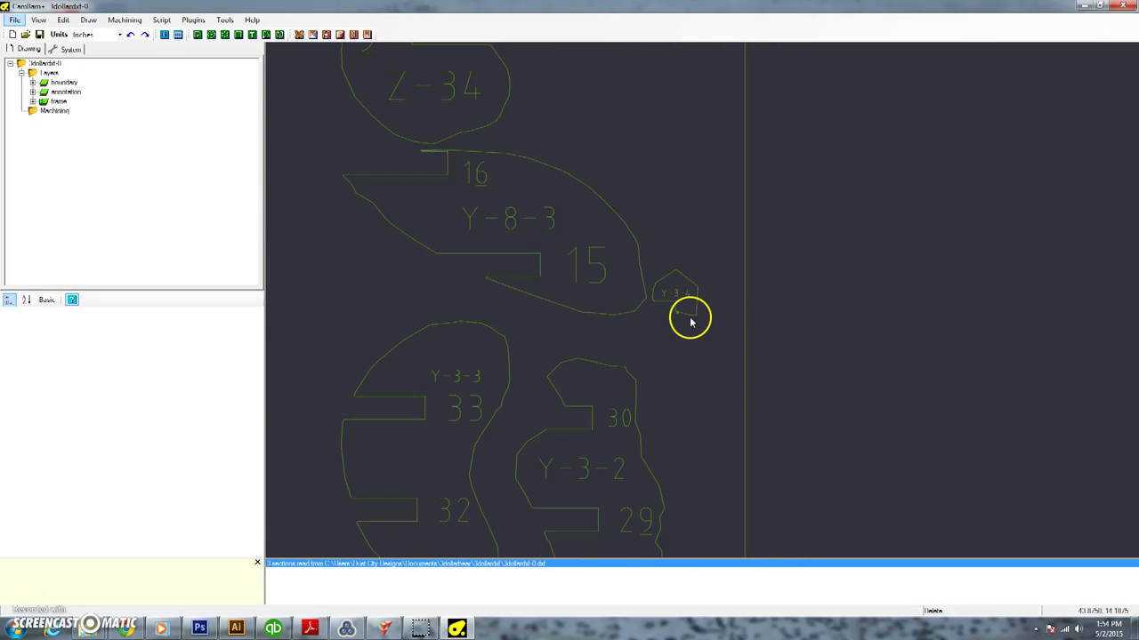
left_click(659, 257)
key("Delete")
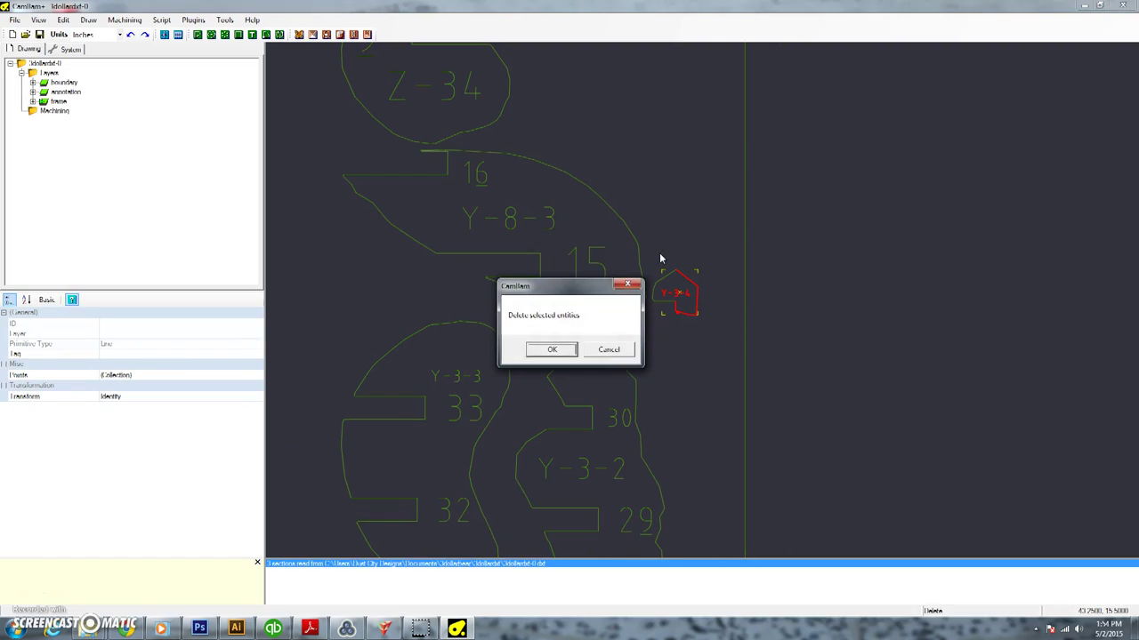
left_click(545, 347)
- Remove the leftover outline segments of the tiny part next to piece Y-8-3
left_click(669, 302)
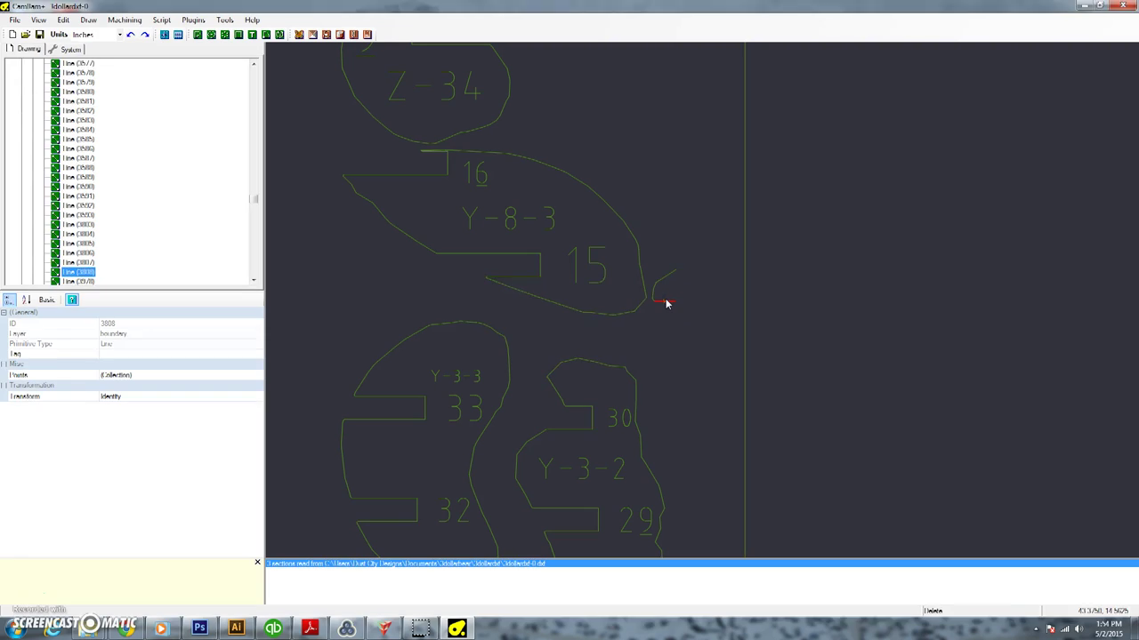
key("Delete")
left_click(557, 350)
left_click(650, 296)
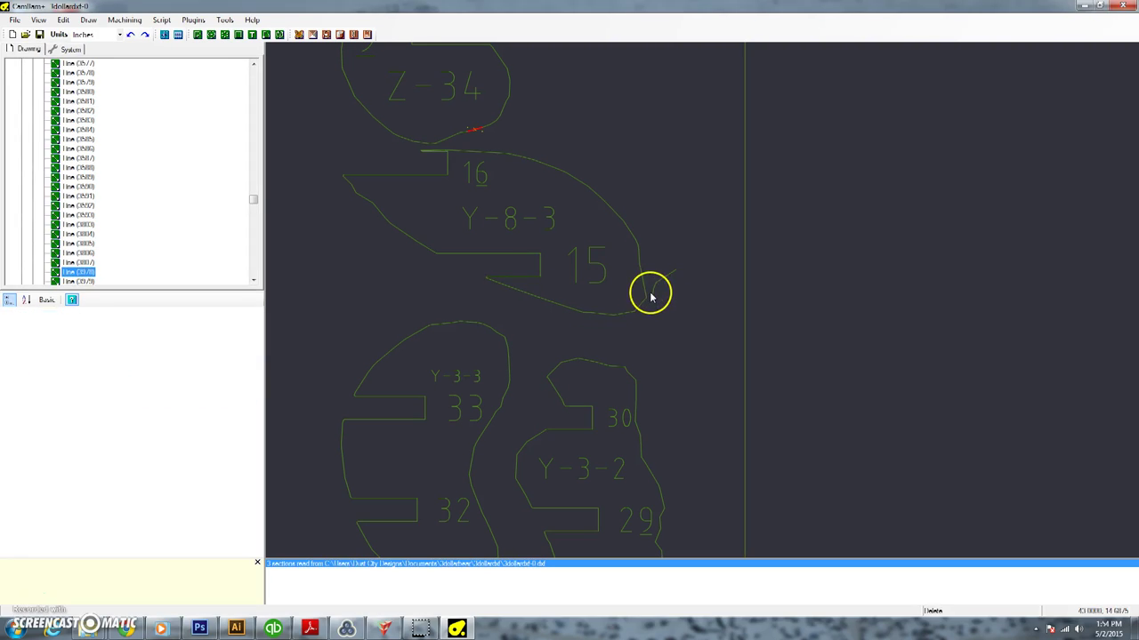
left_click_drag(654, 261, 647, 262)
key("Delete")
left_click(551, 350)
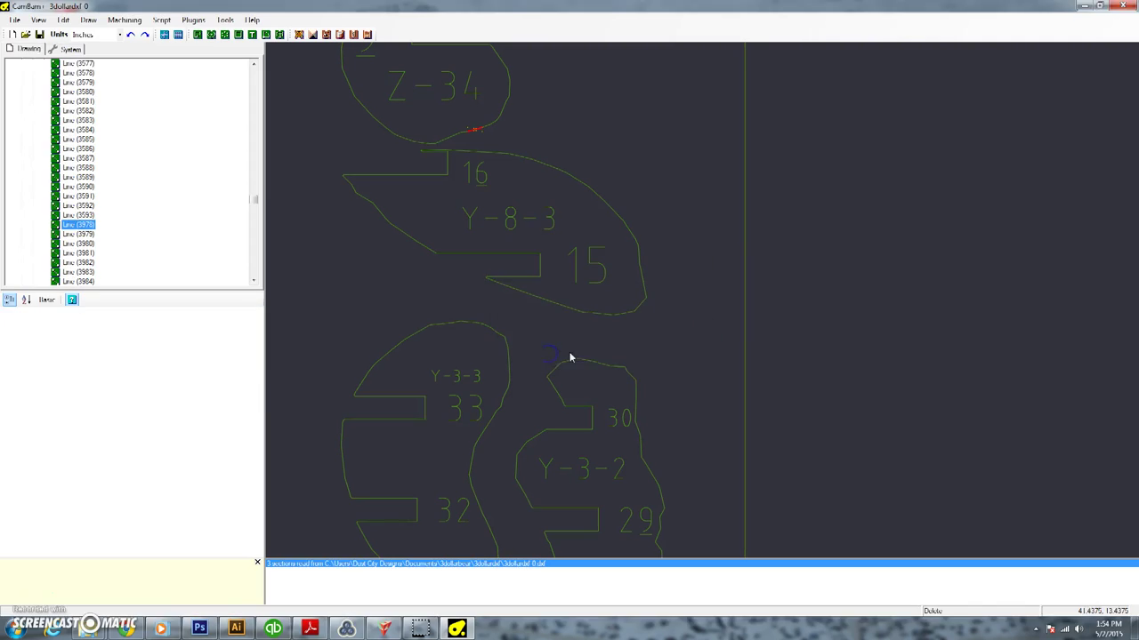
- Select all geometry on the sheet and join its lines into polylines with the default join tolerance
scroll(430, 349, "down", 2)
scroll(702, 338, "down", 5)
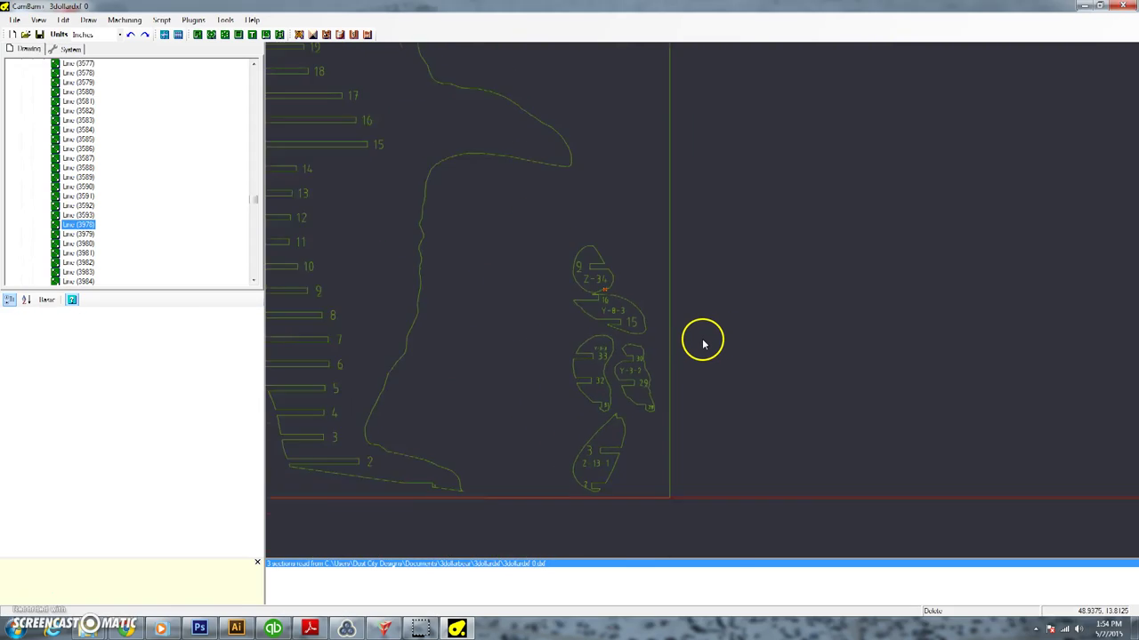
scroll(658, 334, "down", 2)
scroll(646, 176, "down", 3)
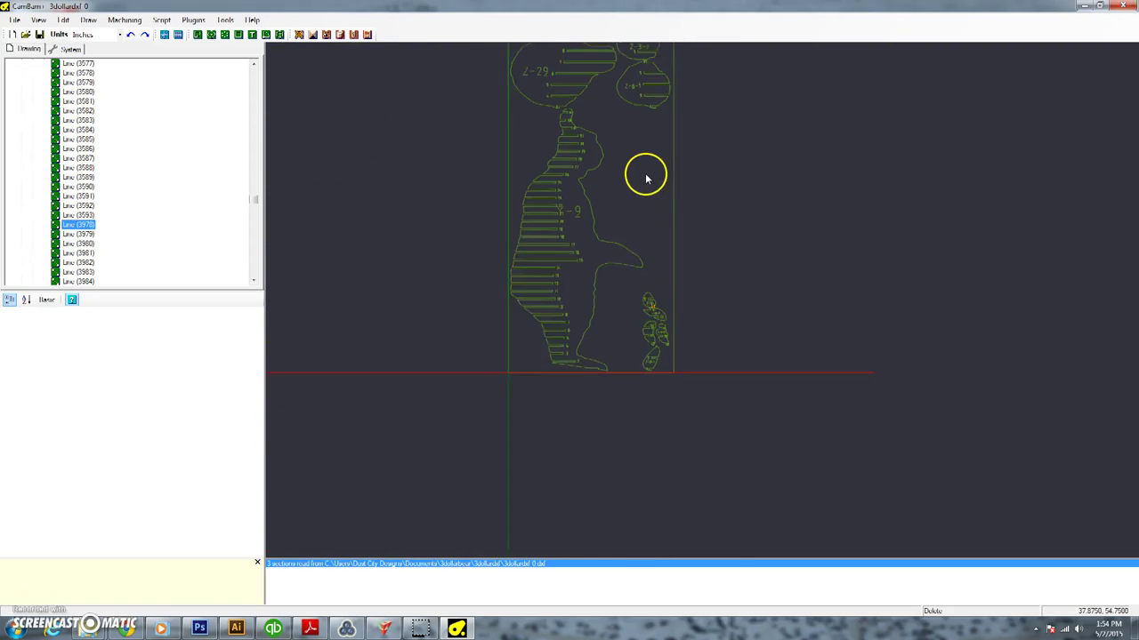
scroll(617, 75, "up", 2)
key("alt")
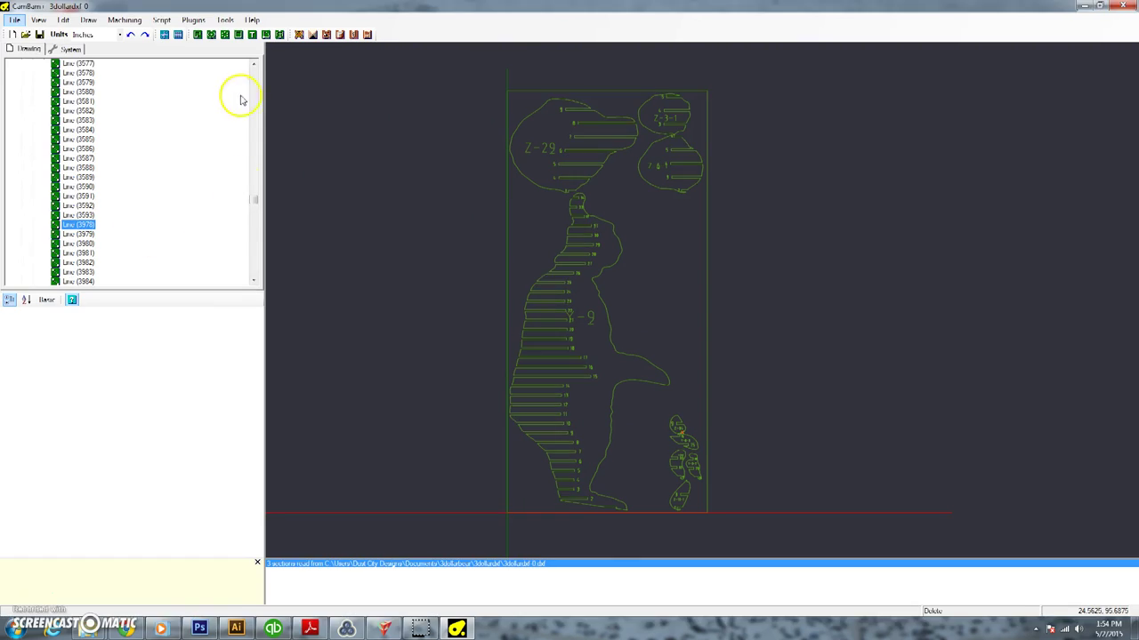
mouse_move(740, 534)
left_mouse_down()
mouse_move(535, 327)
mouse_move(465, 130)
mouse_move(479, 64)
left_mouse_up()
right_click(623, 167)
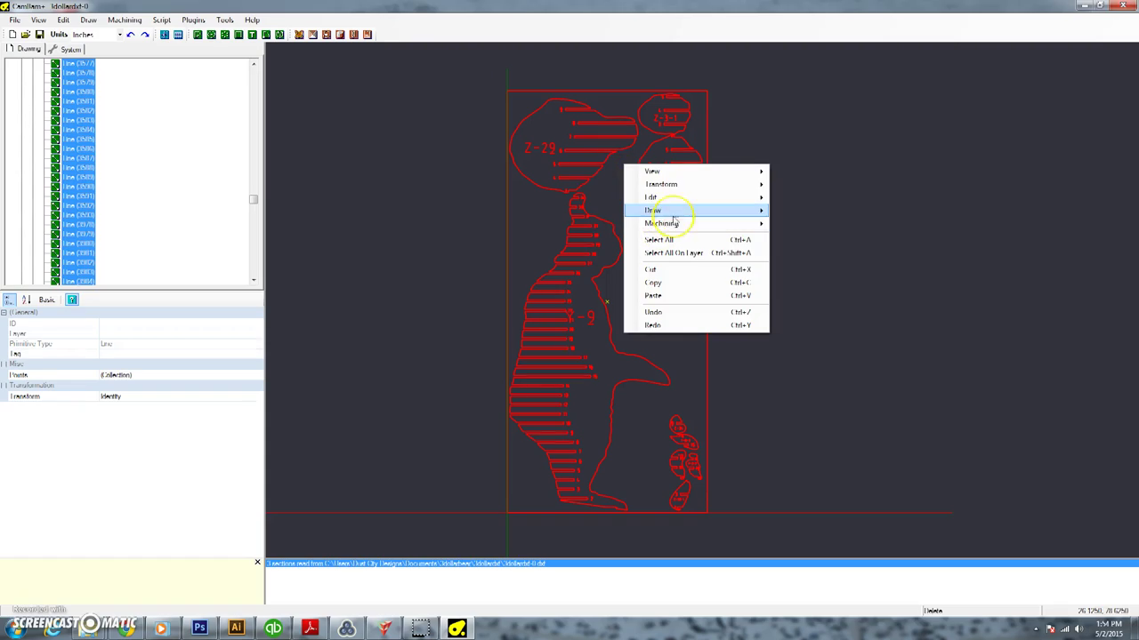
mouse_move(687, 184)
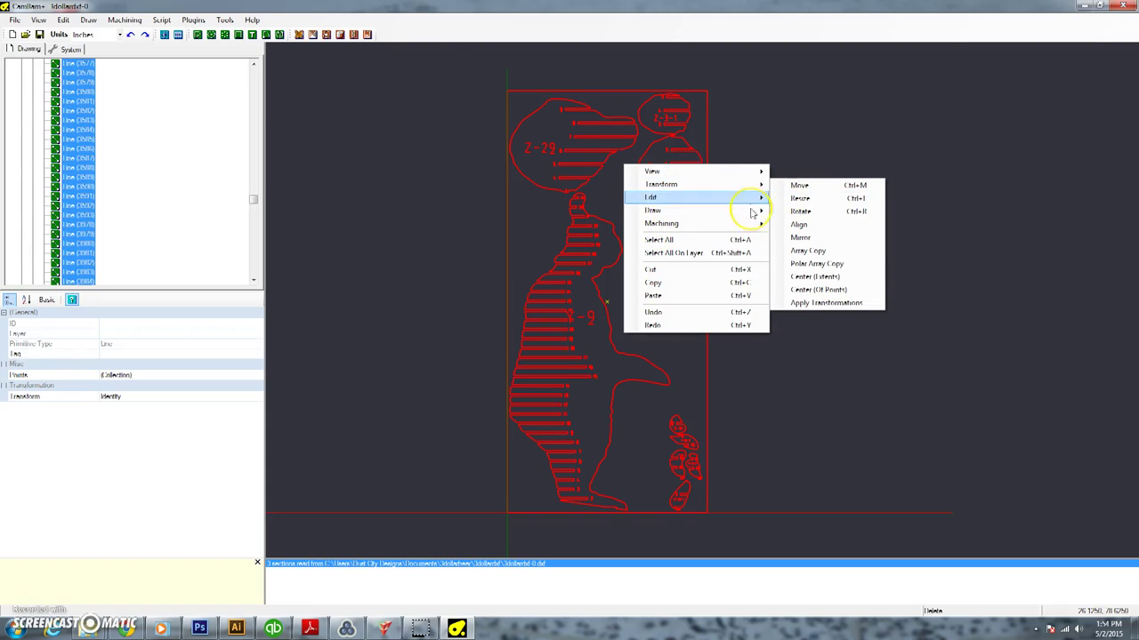
mouse_move(749, 206)
left_click(794, 212)
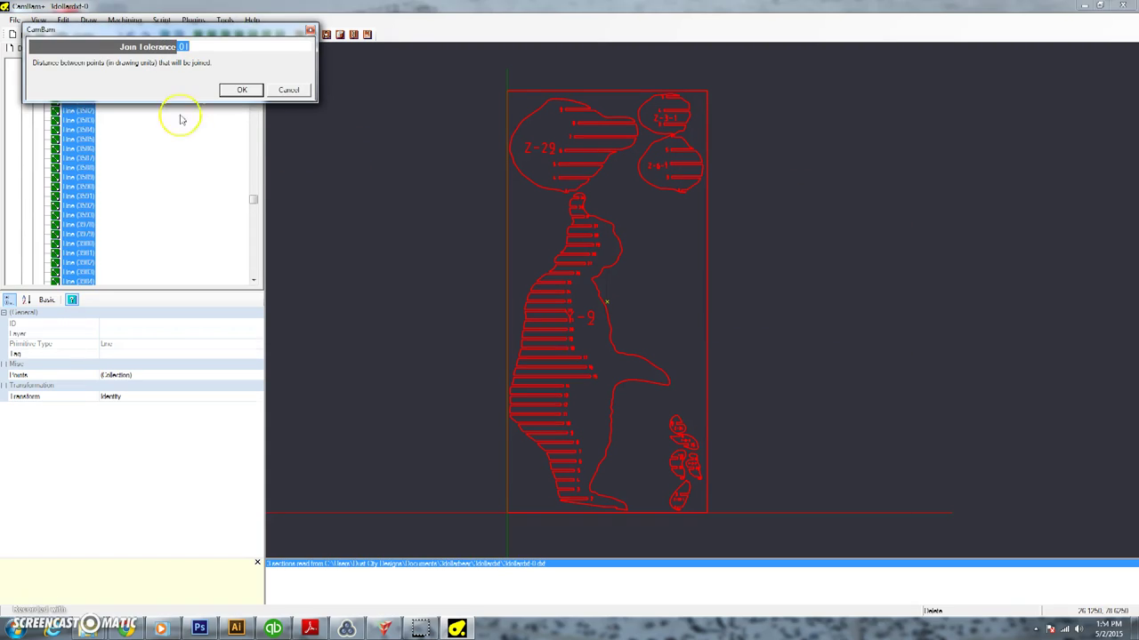
left_click(239, 89)
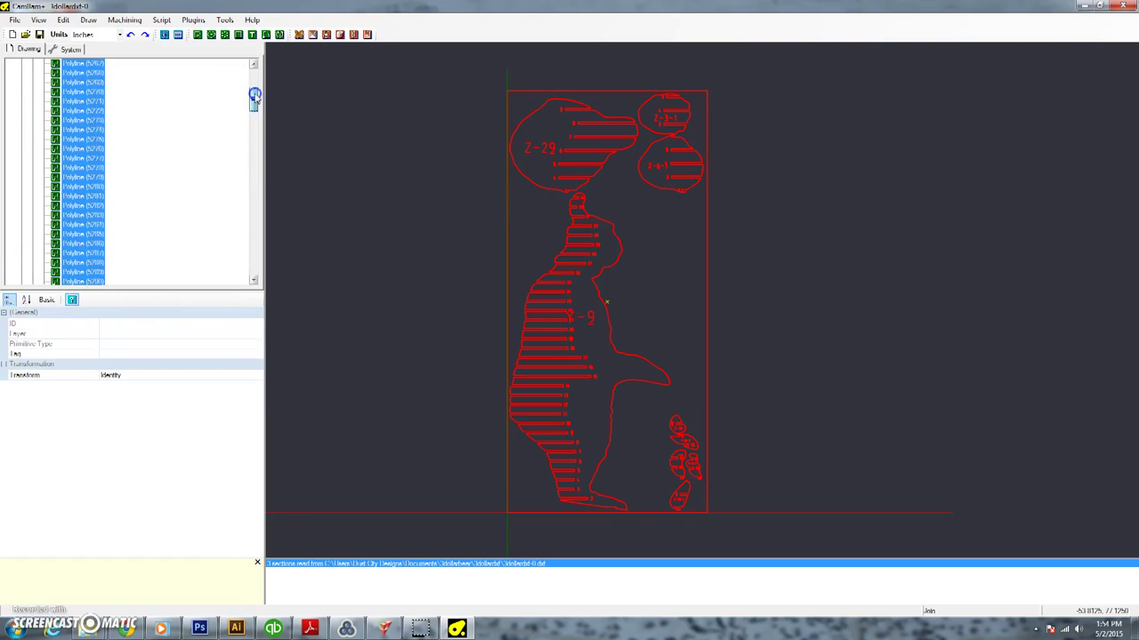
- Set the machining stock size to X 48, Y 96 and Z .5 inches
left_click_drag(254, 97, 256, 213)
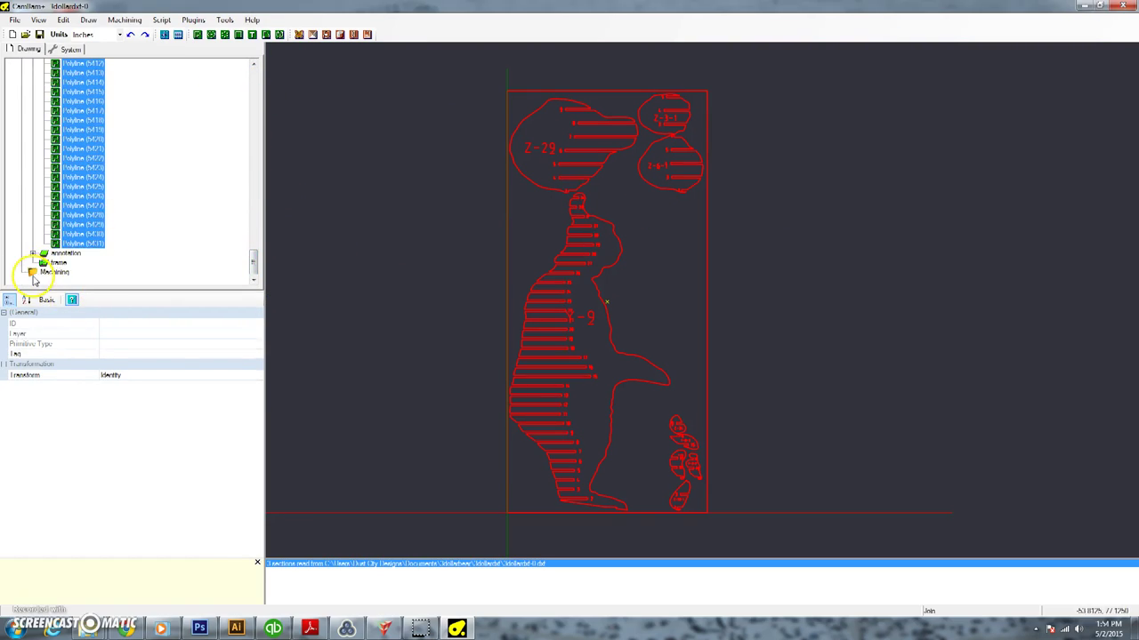
left_click(34, 276)
left_click(12, 324)
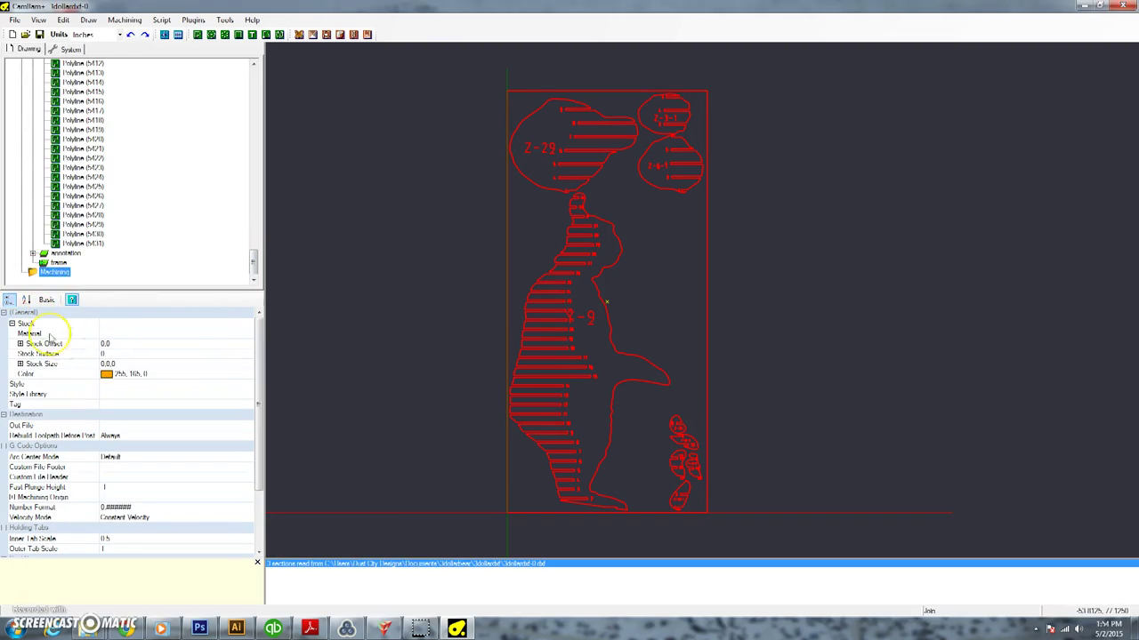
left_click(19, 363)
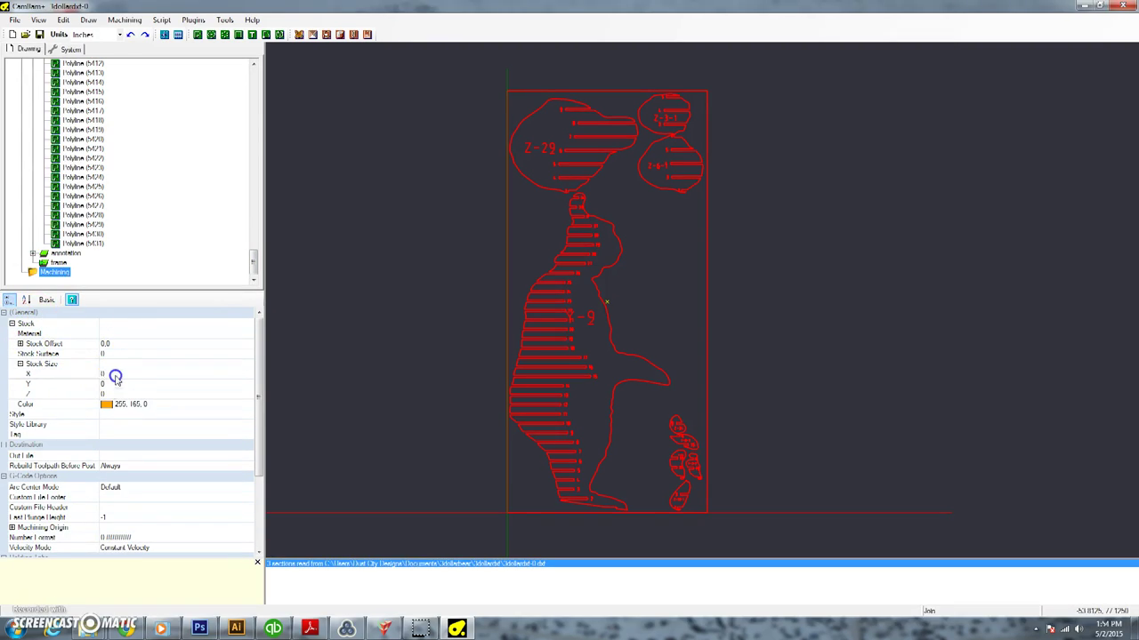
left_click(112, 374)
type("48")
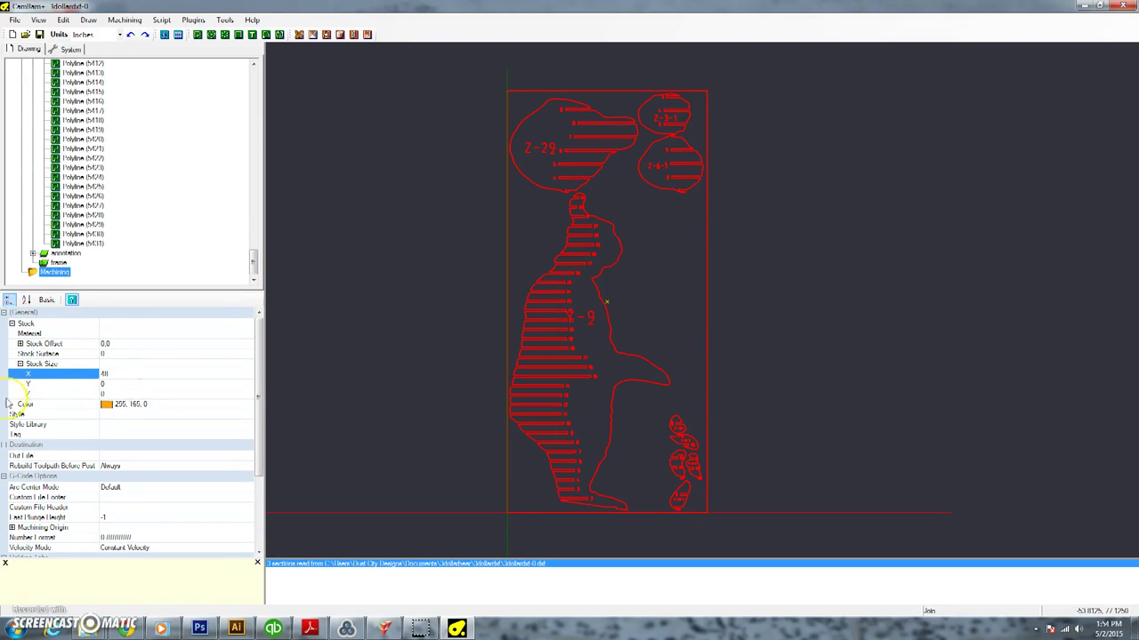
left_click(114, 384)
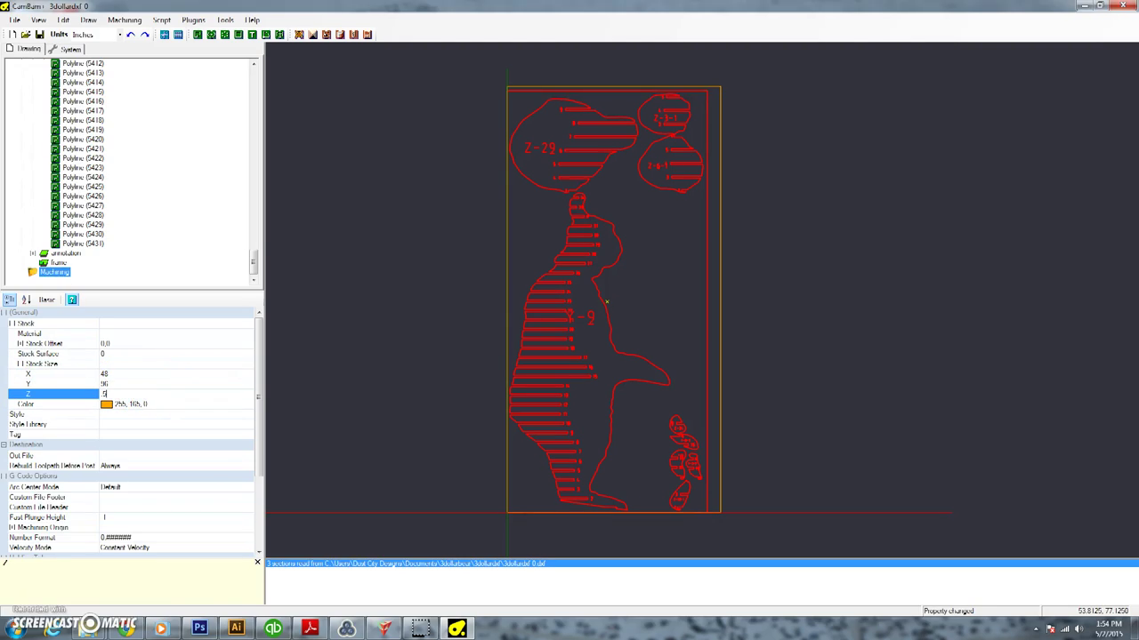
- Set the machining post processor to Default
left_click_drag(259, 428, 267, 516)
left_click(182, 491)
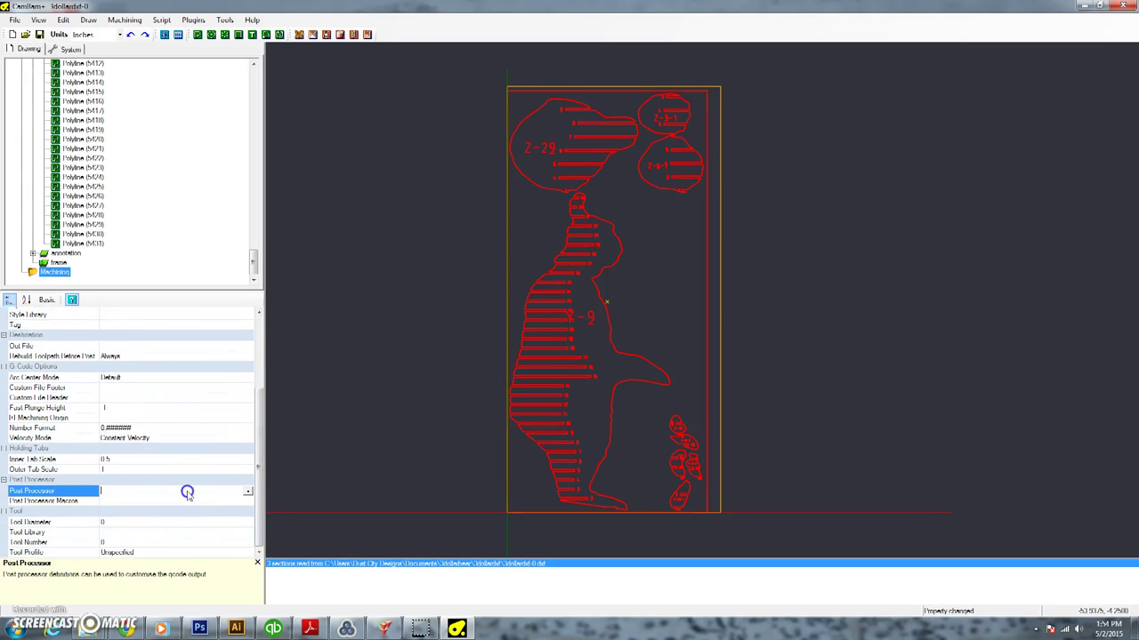
left_click(248, 491)
left_click(113, 509)
- Set the machining tool diameter to 0.245 and the tool profile to End Mill
left_click(111, 522)
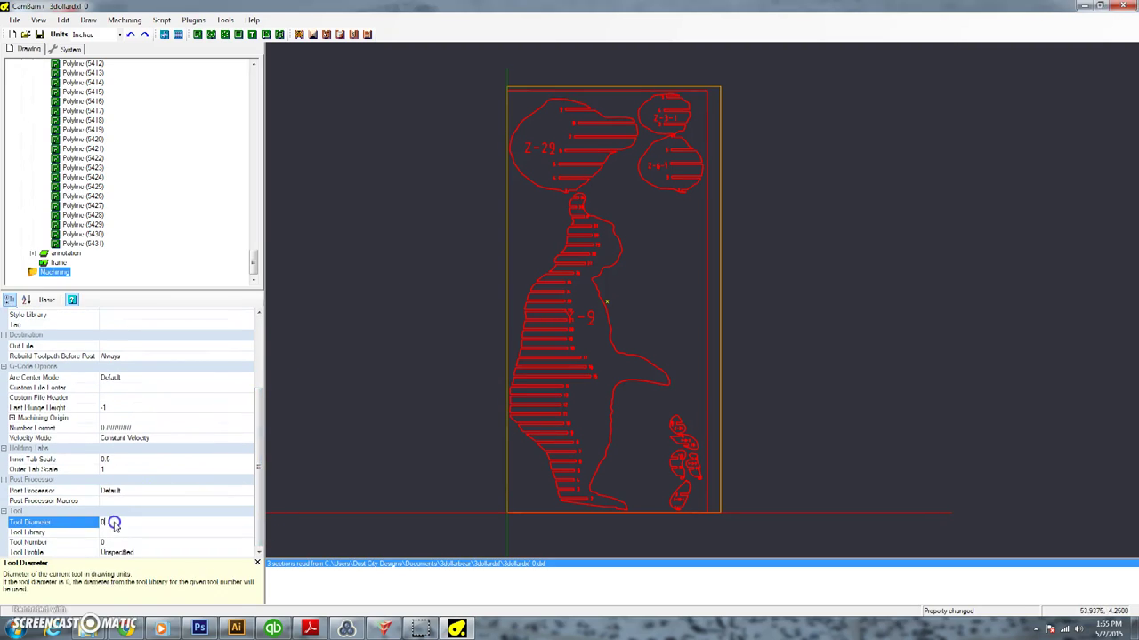
type(".255")
left_click(136, 553)
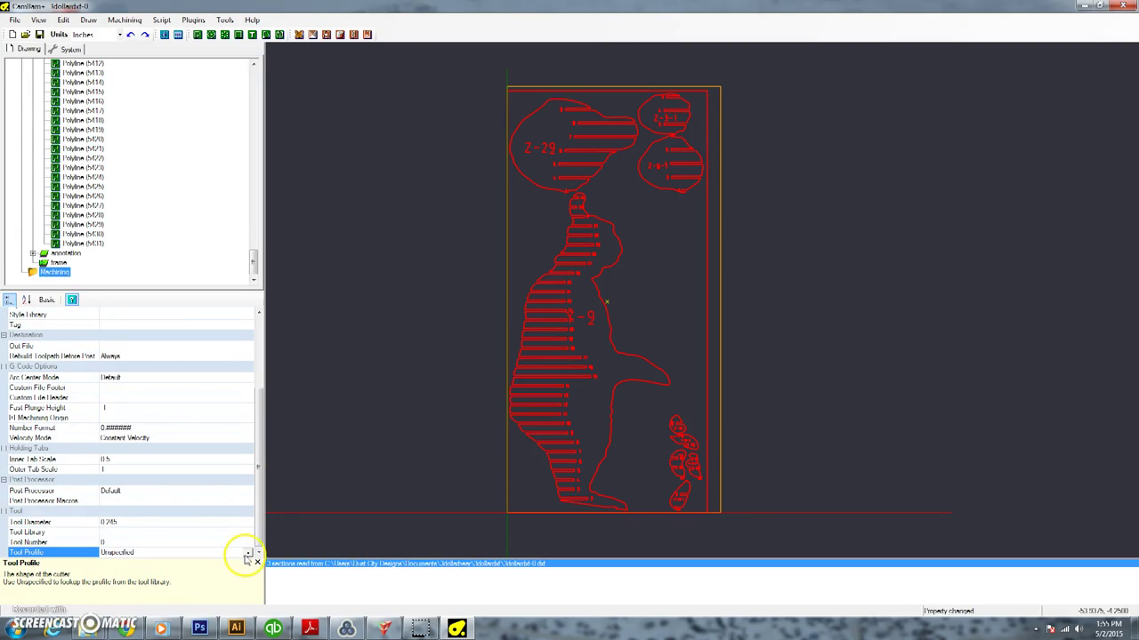
left_click(247, 552)
left_click(113, 501)
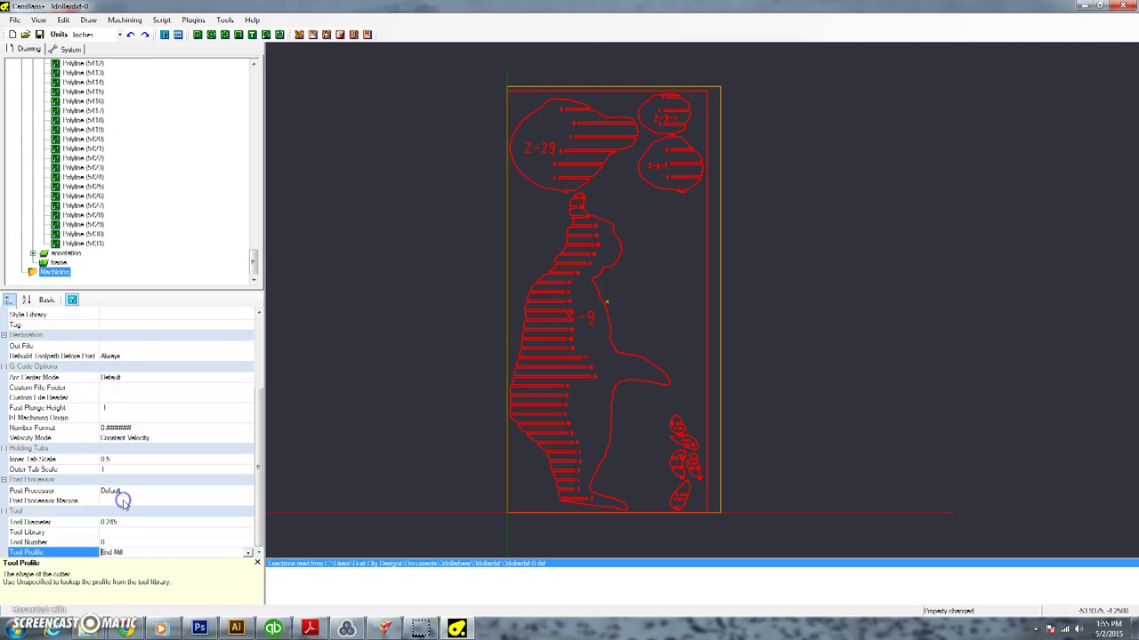
- Move all the sheet geometry together so its frame sits centred inside the 48 x 96 stock outline
left_click(444, 491)
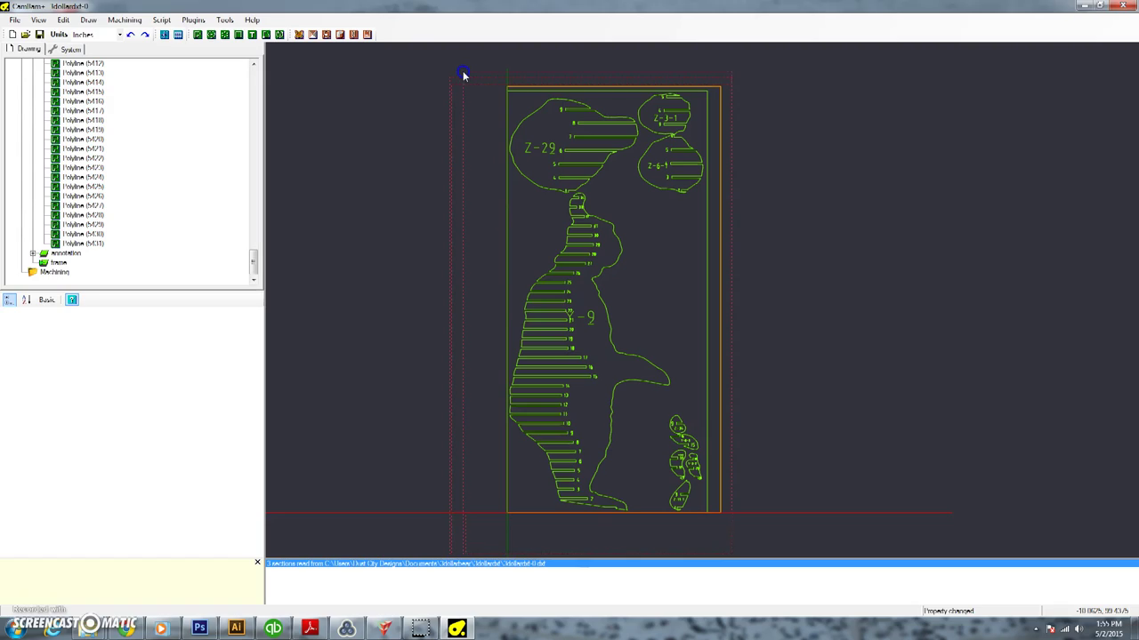
key("ctrl+a")
right_click(593, 317)
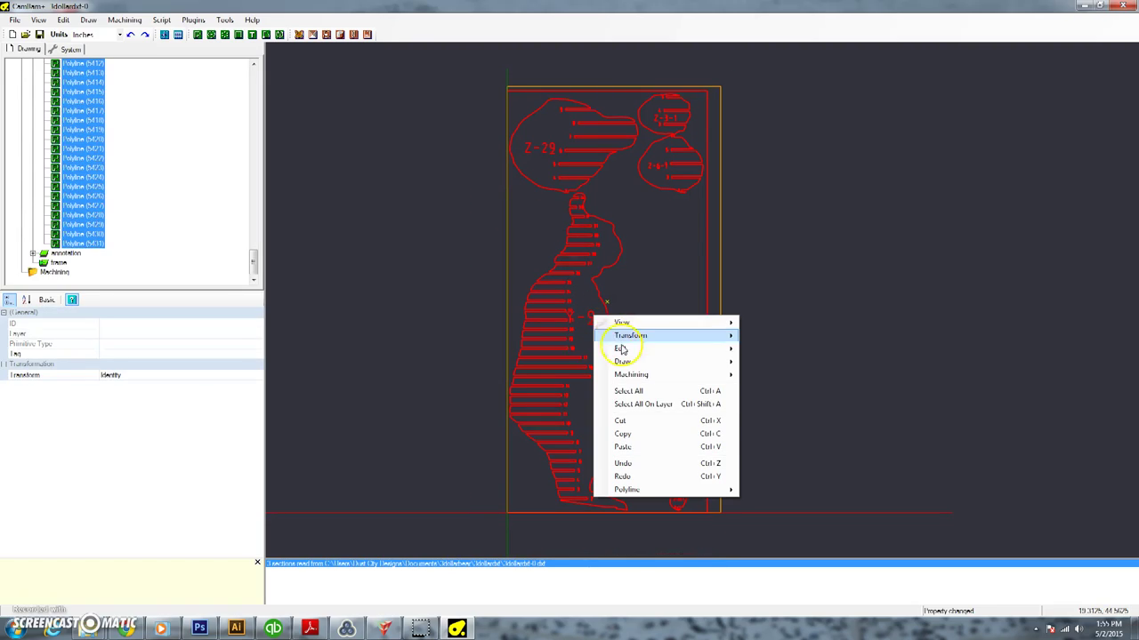
mouse_move(708, 343)
left_click(767, 339)
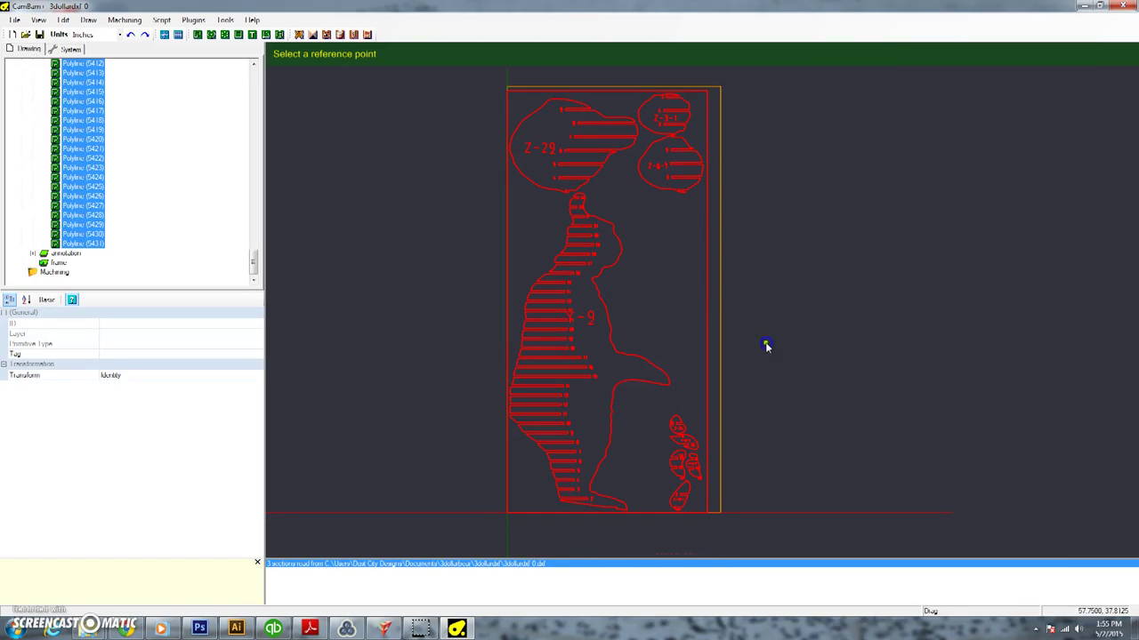
left_click(579, 450)
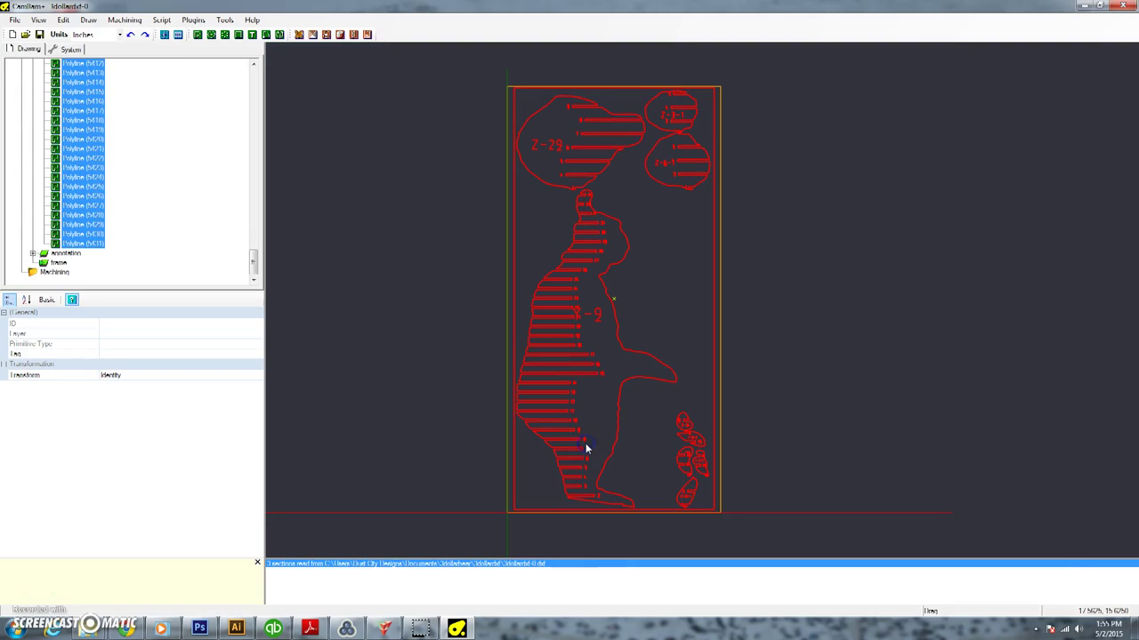
left_click(634, 537)
left_click(440, 356)
left_click(59, 271)
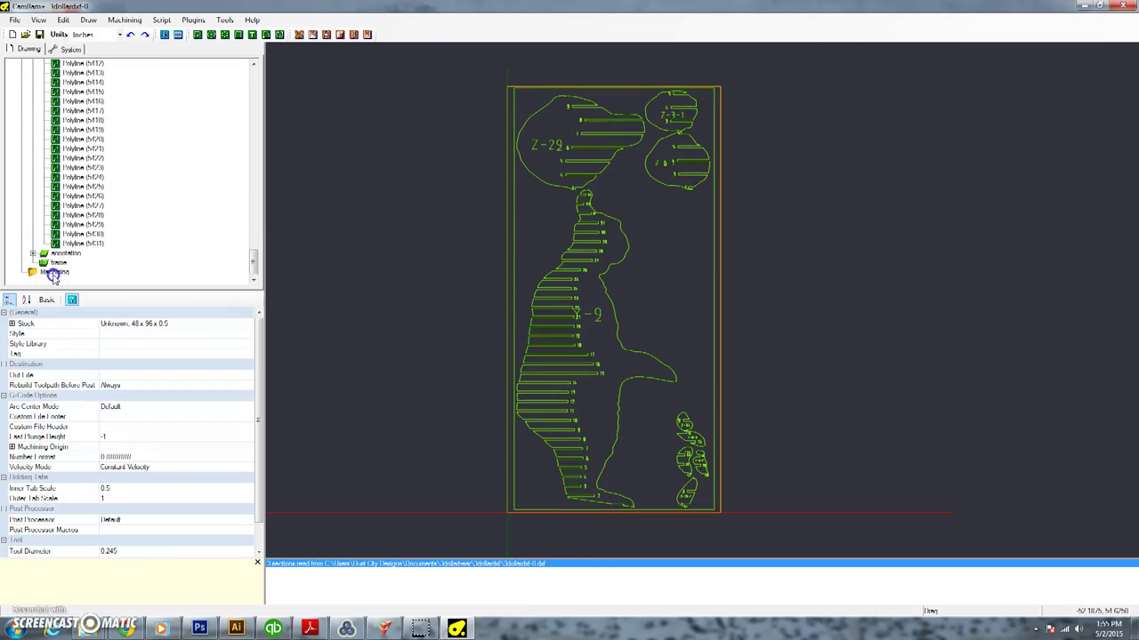
left_click(615, 445)
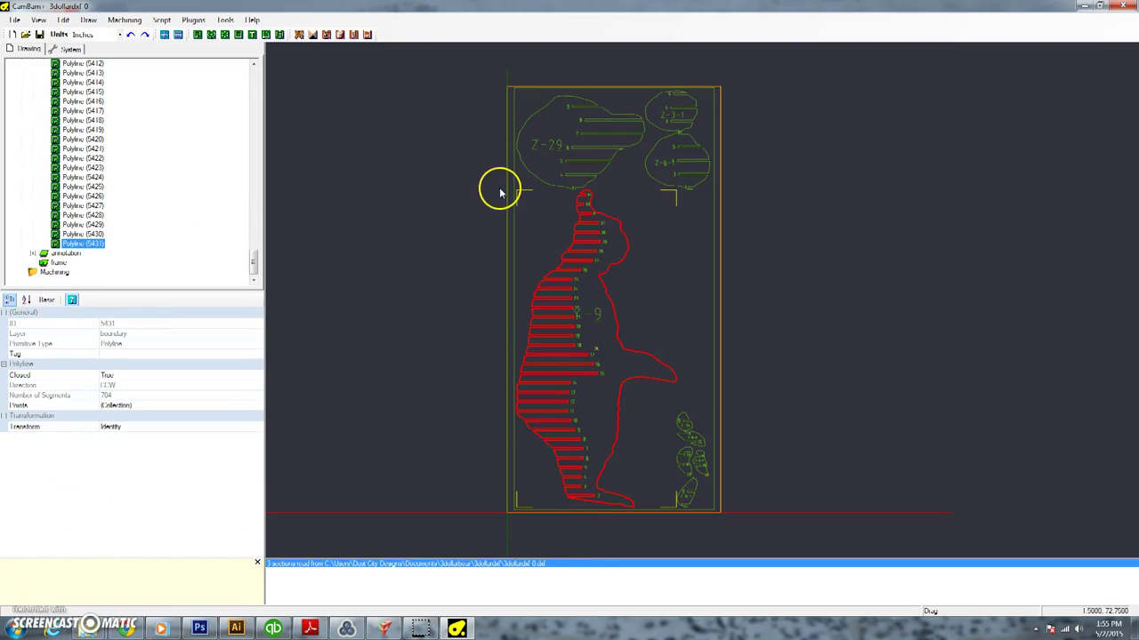
left_click(582, 179, "ctrl")
left_click(662, 135, "ctrl")
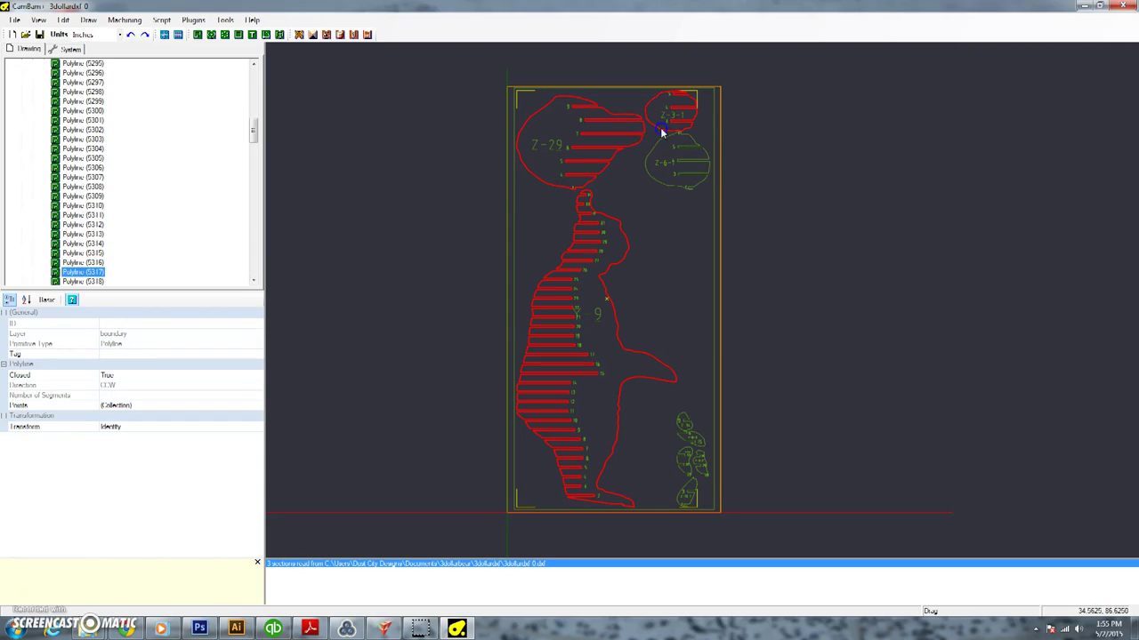
scroll(675, 138, "up", 8)
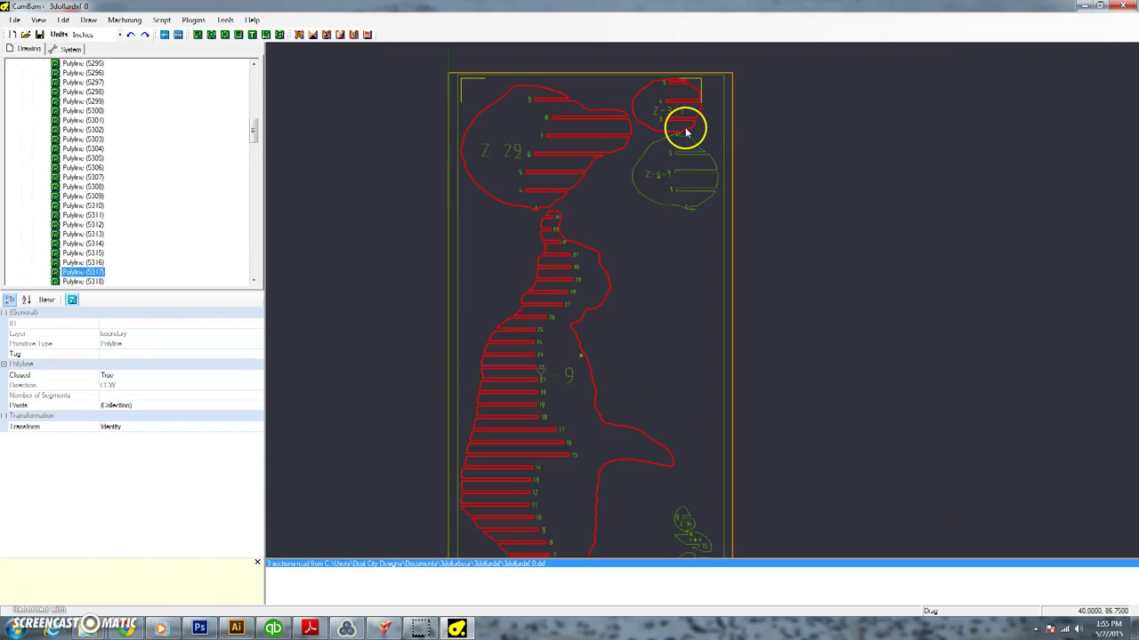
left_click(739, 140)
scroll(735, 140, "down", 5)
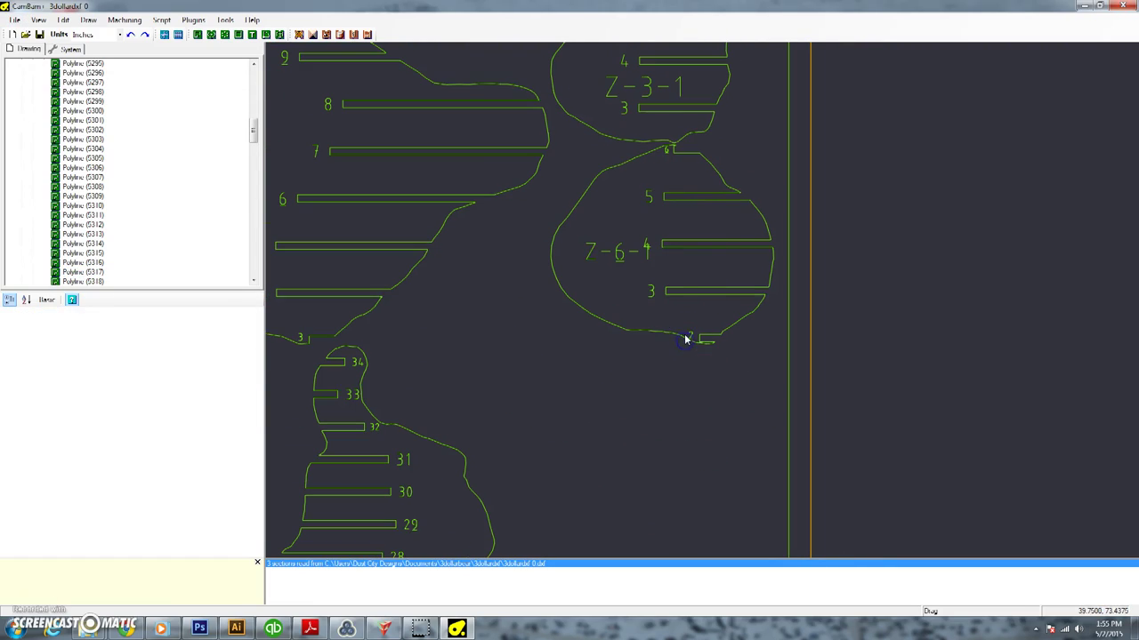
left_click(683, 339)
right_click(682, 339)
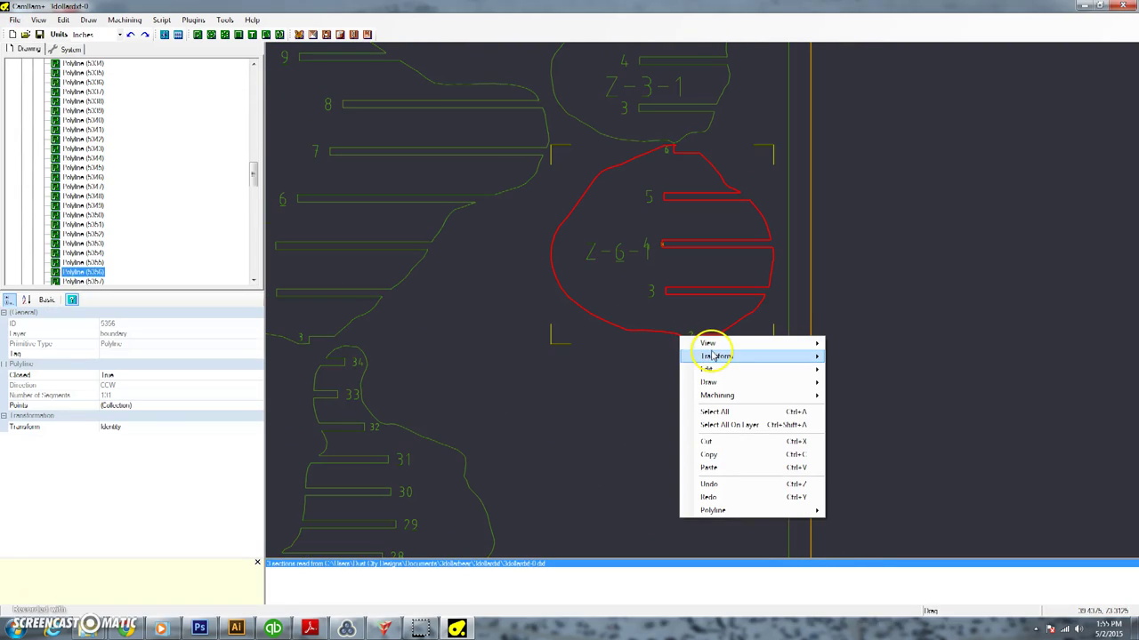
mouse_move(716, 356)
left_click(843, 356)
left_click(670, 333)
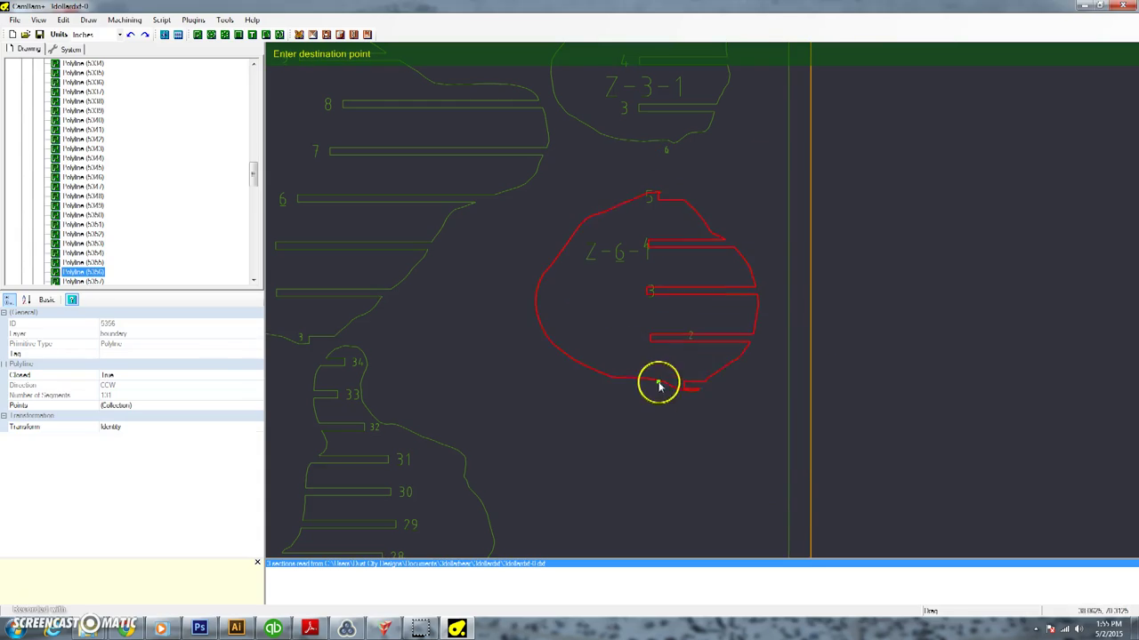
key("Escape")
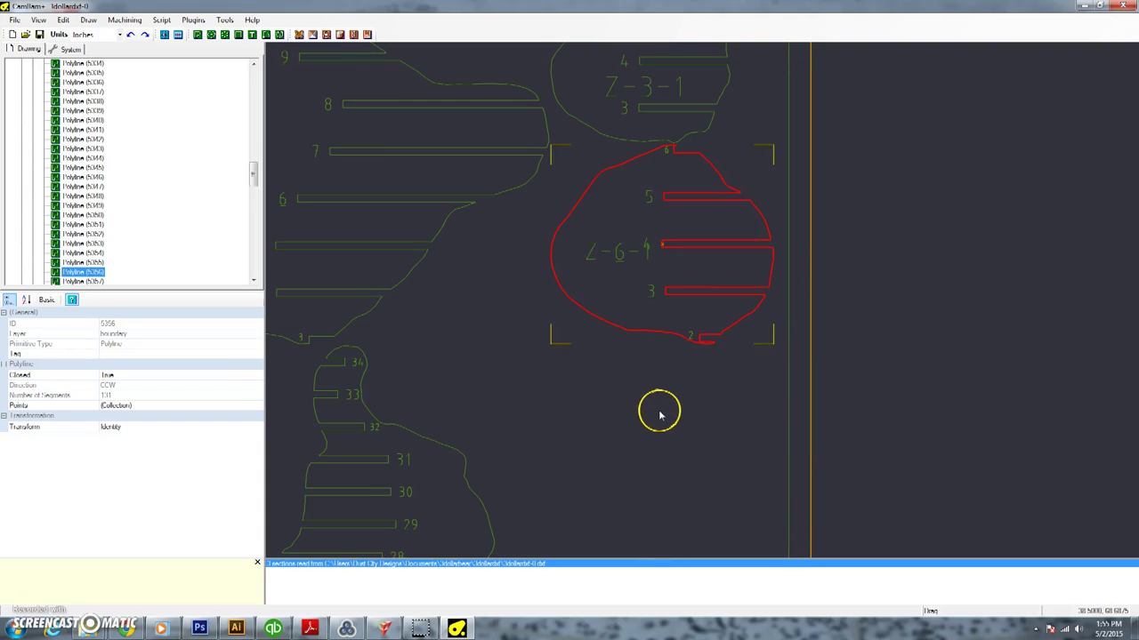
left_click(724, 389)
- Move the Z-6-1 part together with its labels down, leaving a clear gap below the Z-3-1 part
left_click_drag(760, 393, 602, 221)
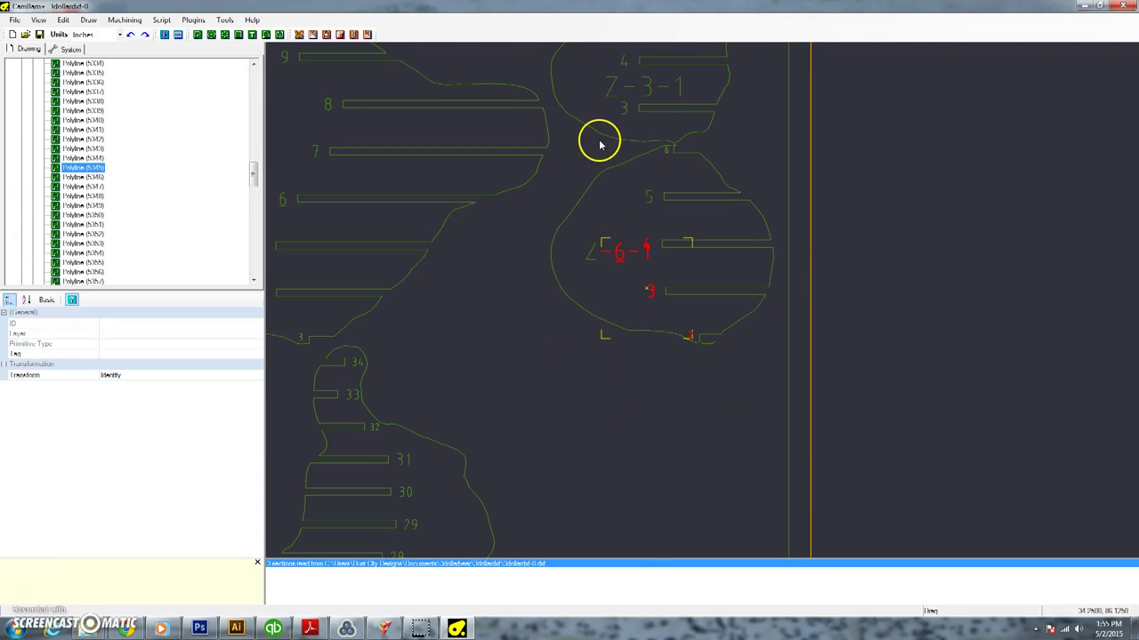
left_click_drag(576, 141, 780, 381)
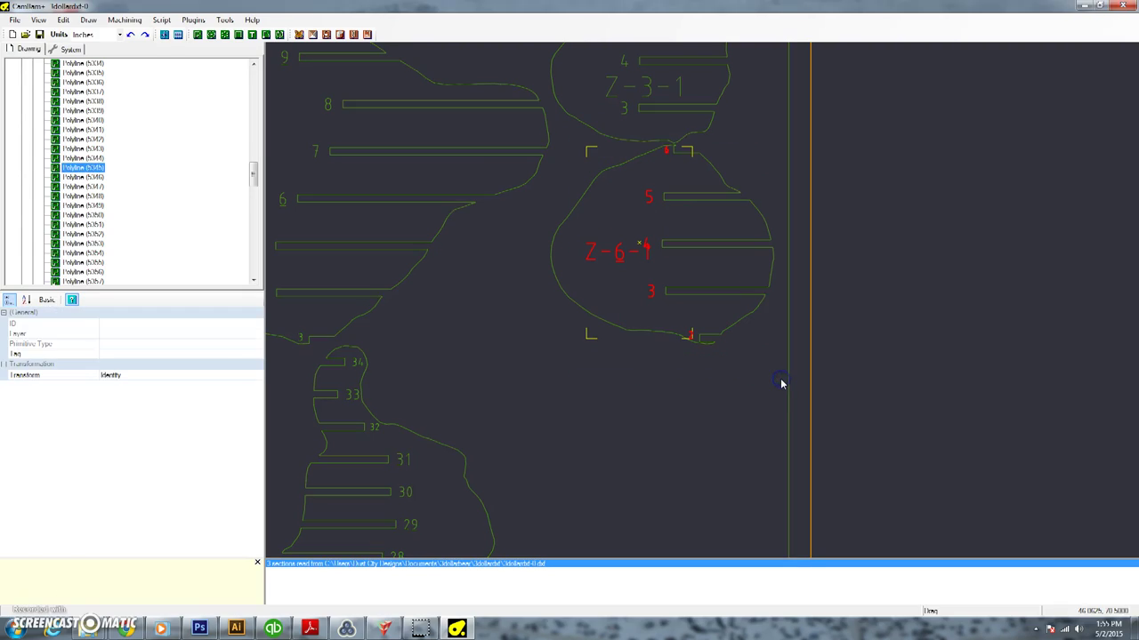
left_click(738, 324)
left_click(736, 329)
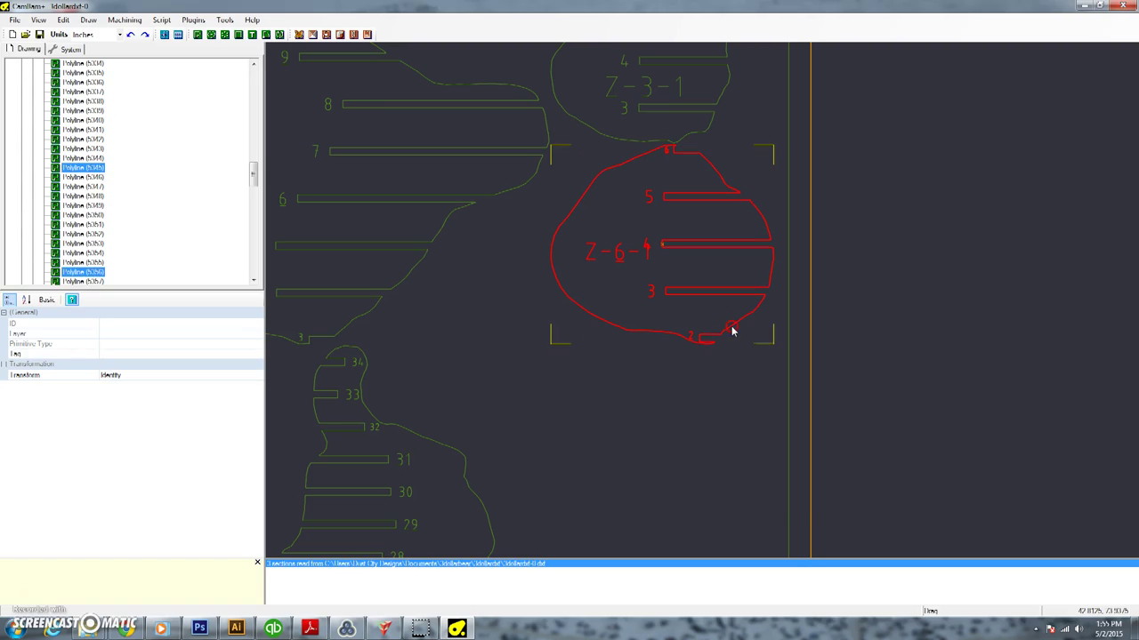
right_click(735, 329)
left_click(750, 347)
left_click(911, 347)
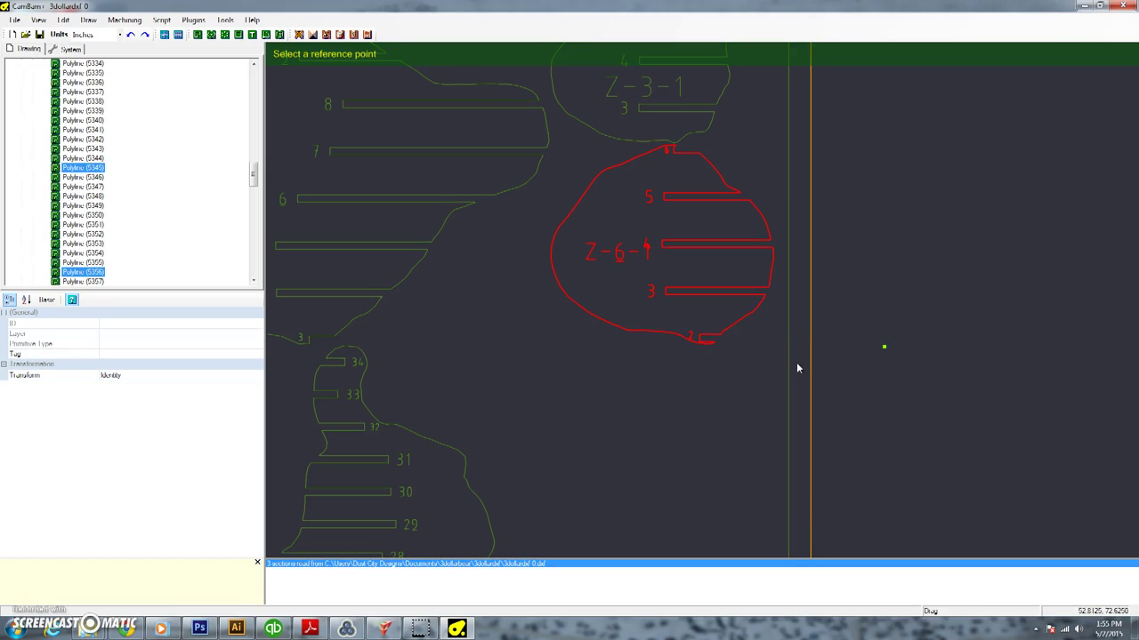
left_click(704, 339)
left_click(656, 432)
- Move the small Z-34 part together with its labels up and away from the Y-8-3 part
scroll(823, 316, "down", 5)
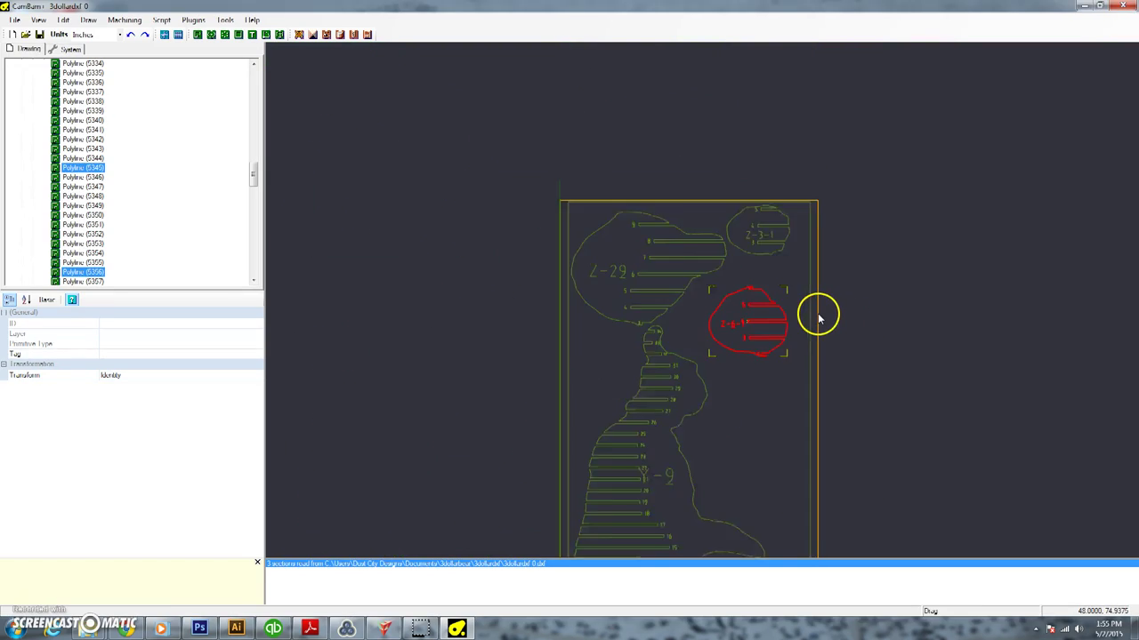
scroll(782, 478, "up", 10)
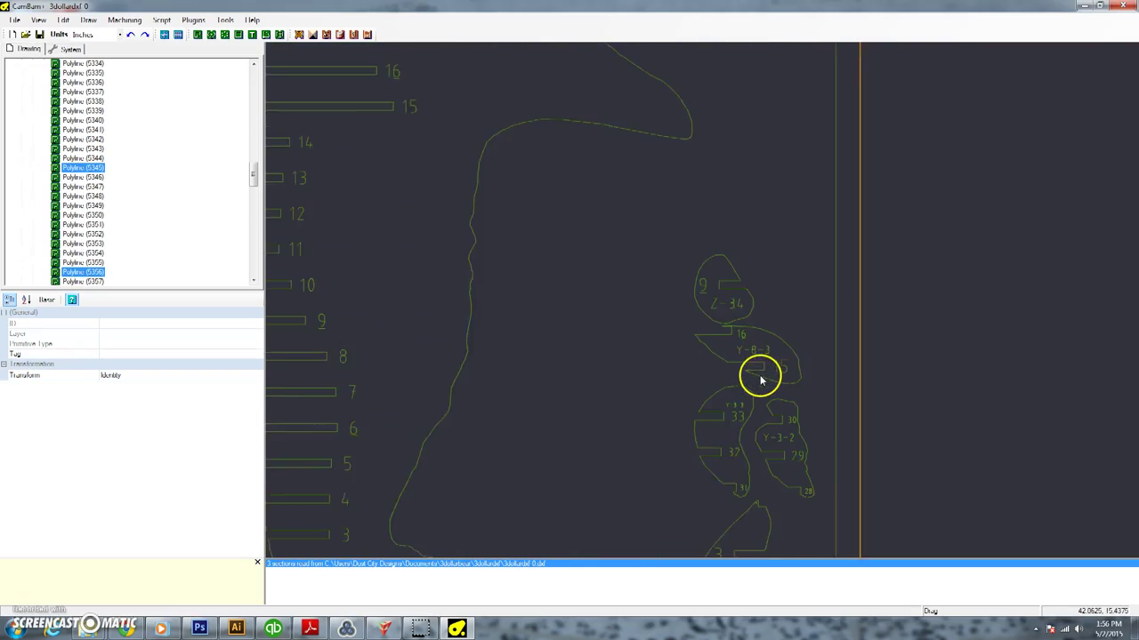
left_click_drag(606, 182, 785, 323)
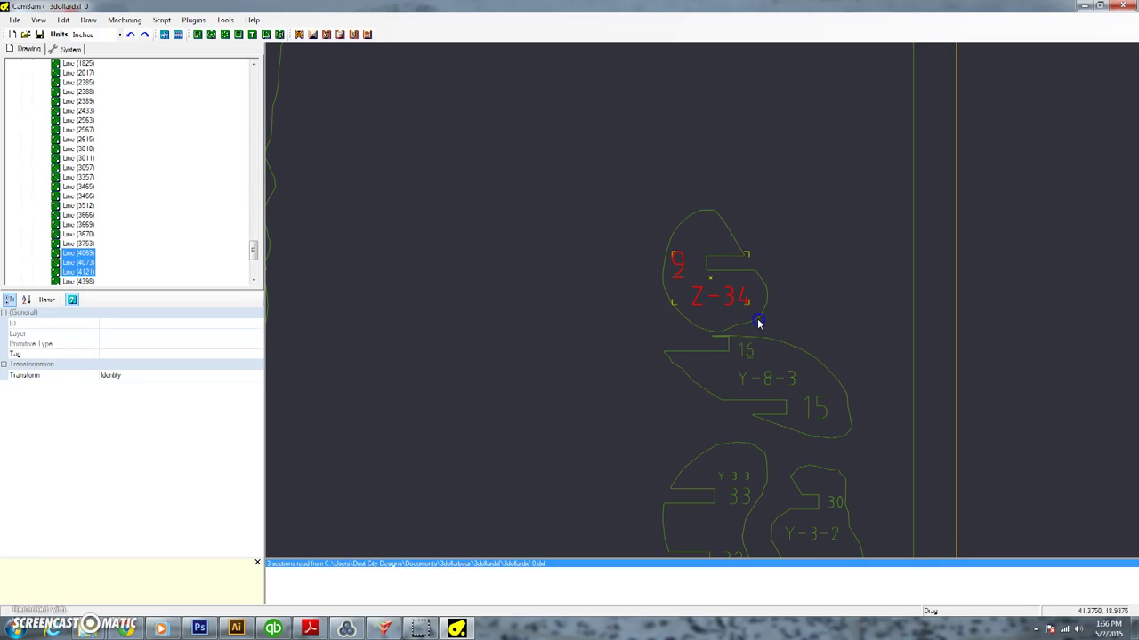
double_click(756, 322, "ctrl")
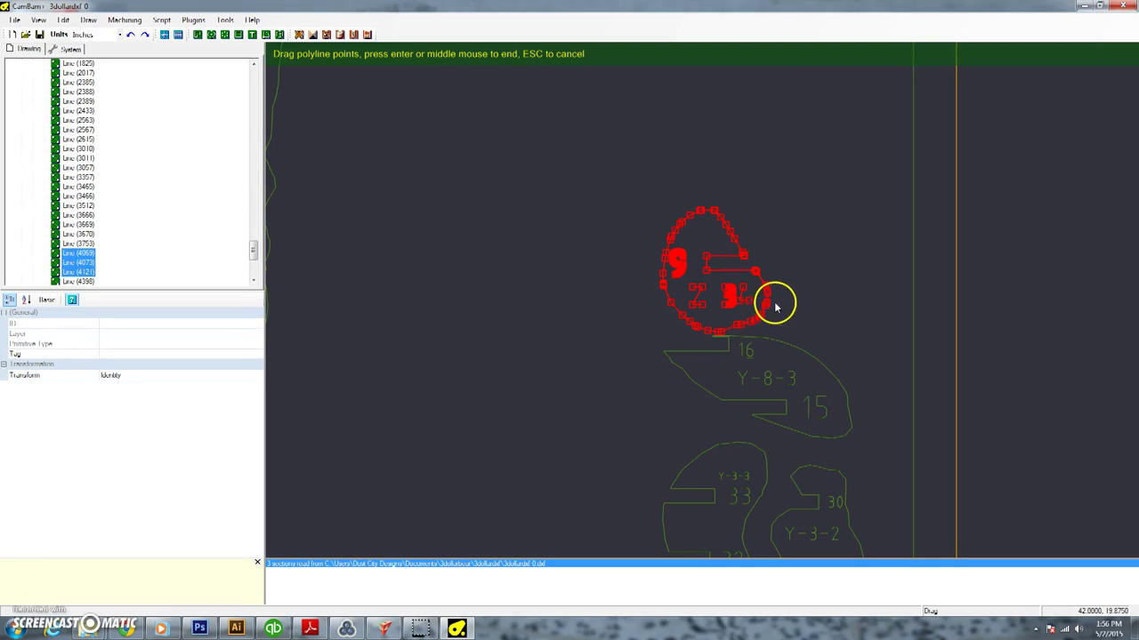
middle_click(797, 278)
right_click(770, 298)
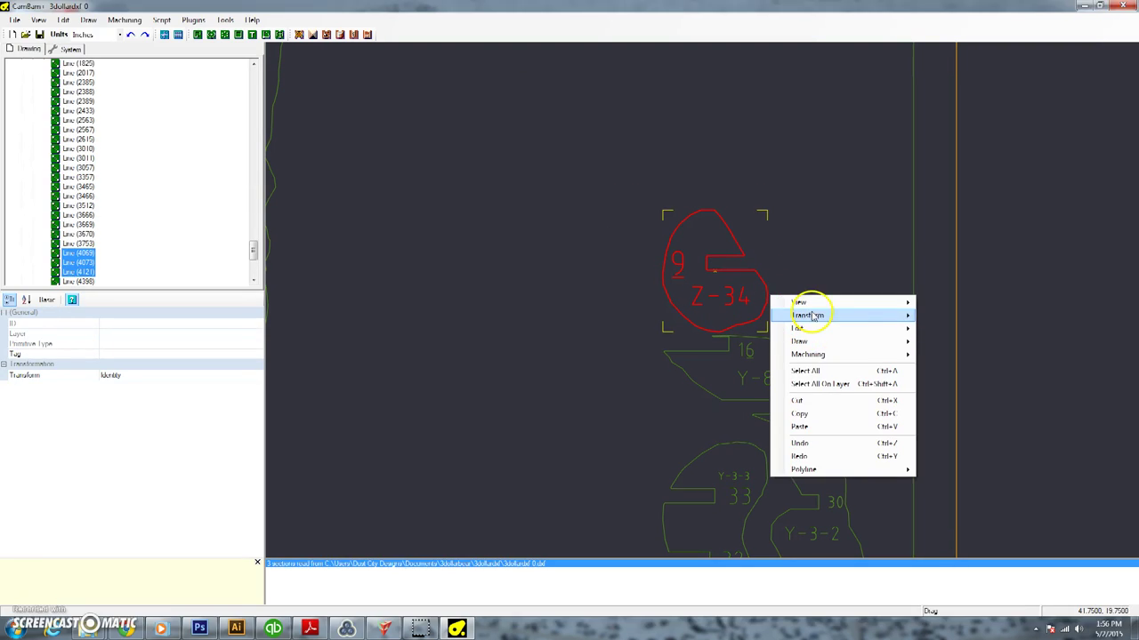
mouse_move(886, 322)
left_click(943, 315)
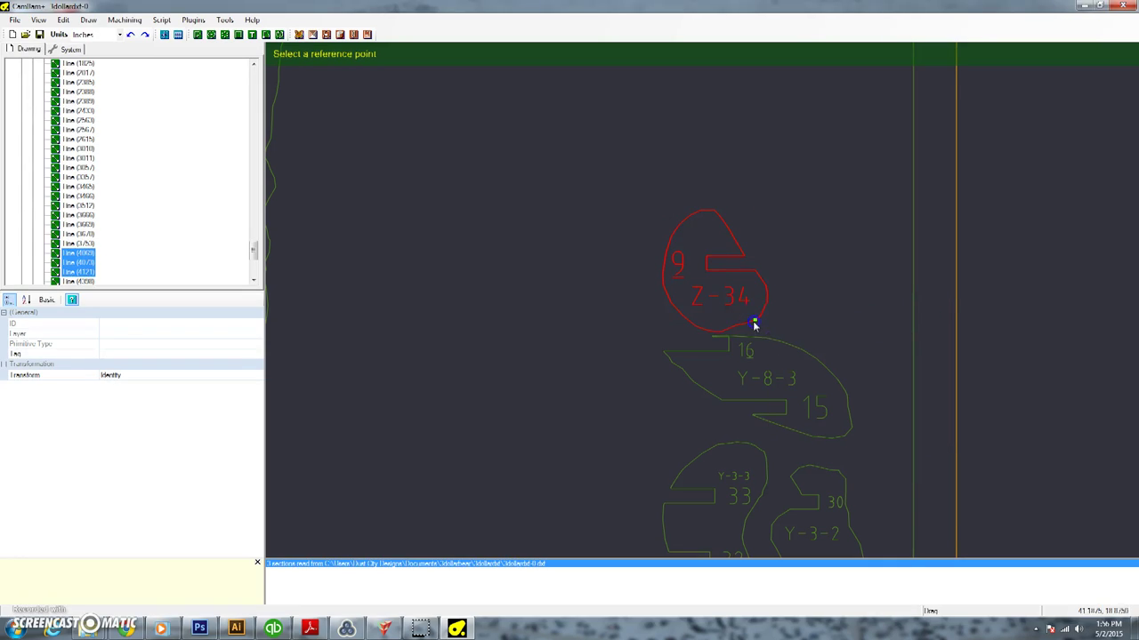
left_click(756, 325)
left_click(693, 214)
- Create a profile machining operation from the outer outlines of all the parts, leaving out the labels and sheet frame
scroll(775, 280, "down", 4)
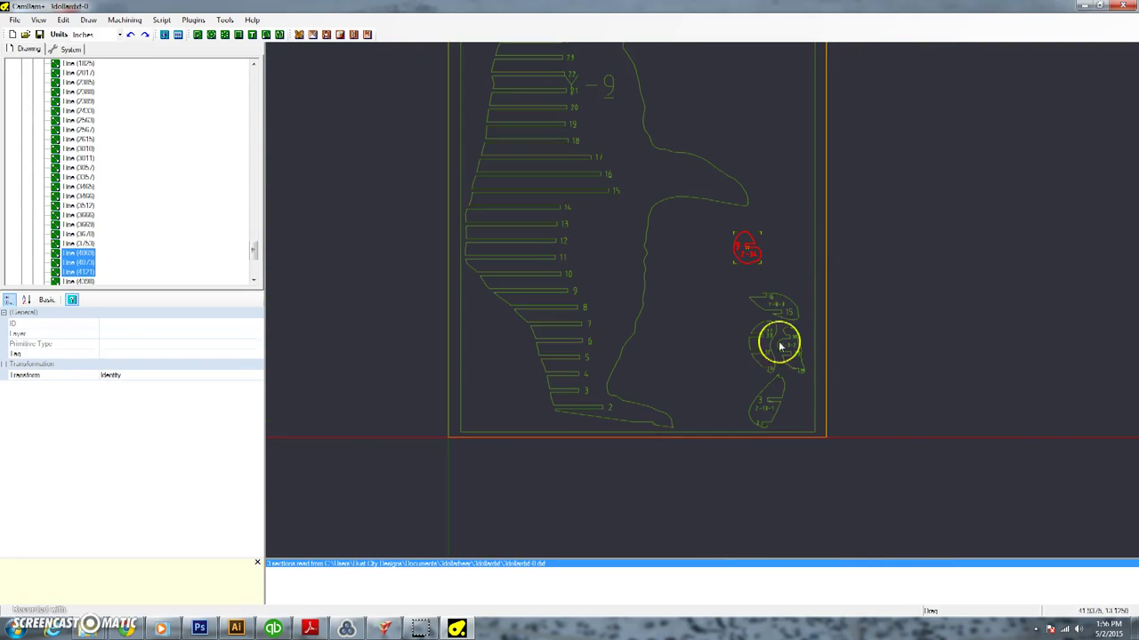
scroll(776, 391, "up", 2)
scroll(767, 421, "down", 4)
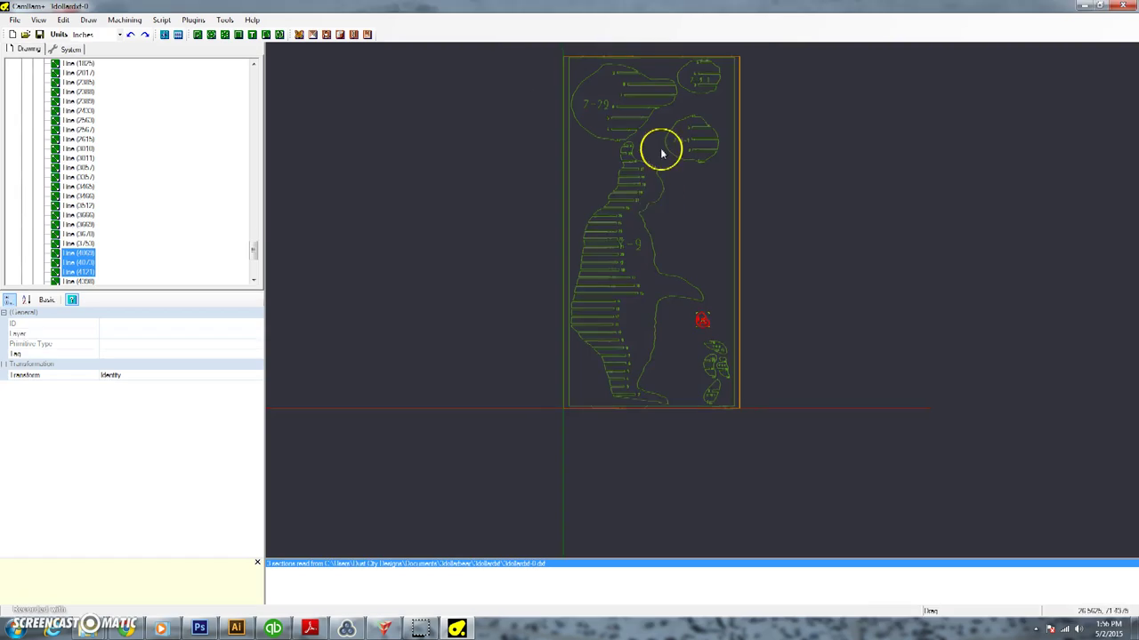
scroll(660, 147, "up", 1)
left_click(863, 309)
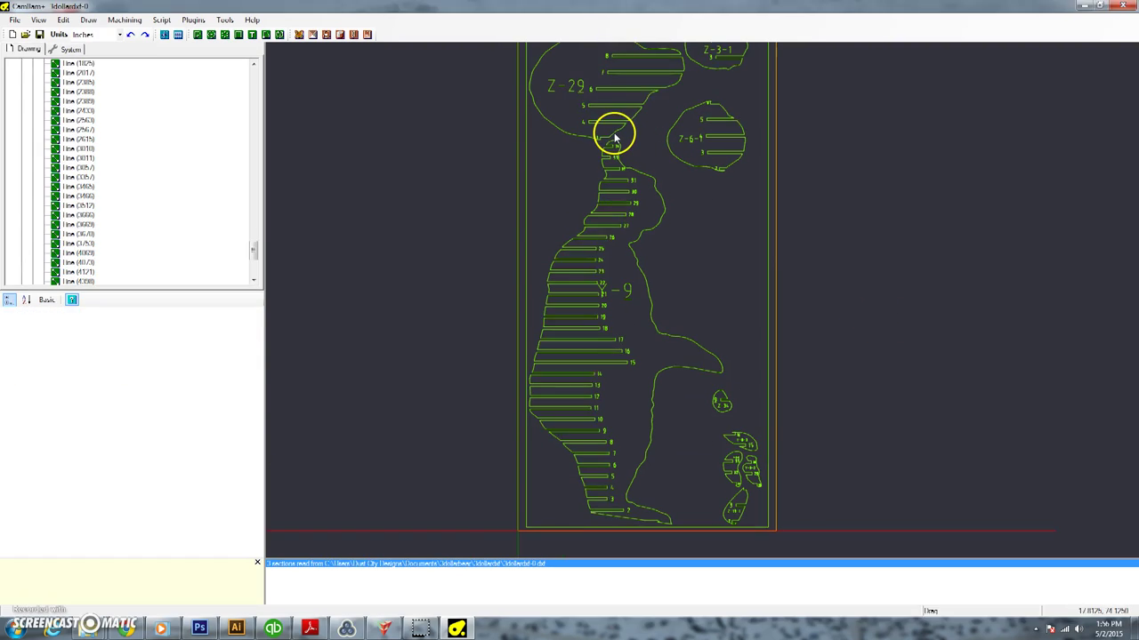
left_click(612, 135)
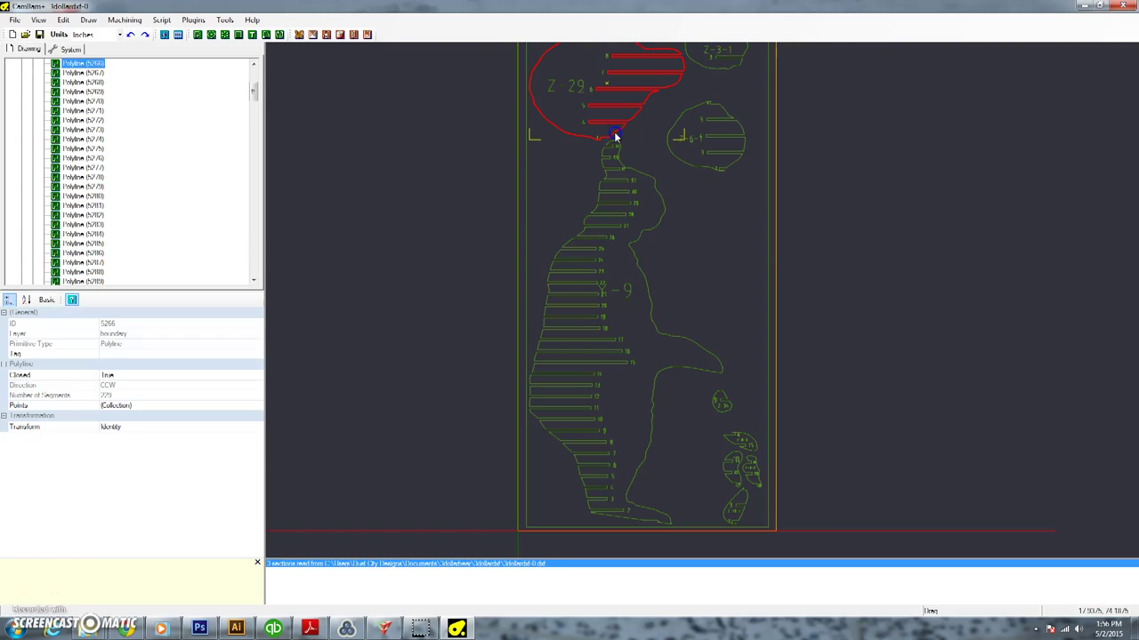
left_click(655, 188, "ctrl")
left_click(696, 168, "ctrl")
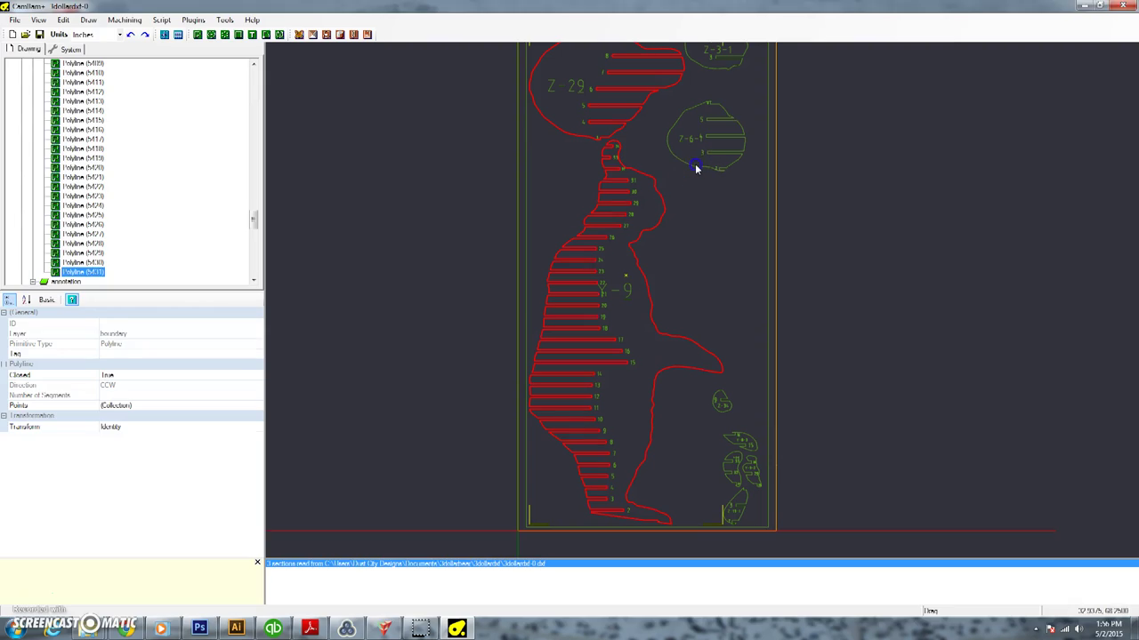
left_click(722, 399)
left_click(742, 433)
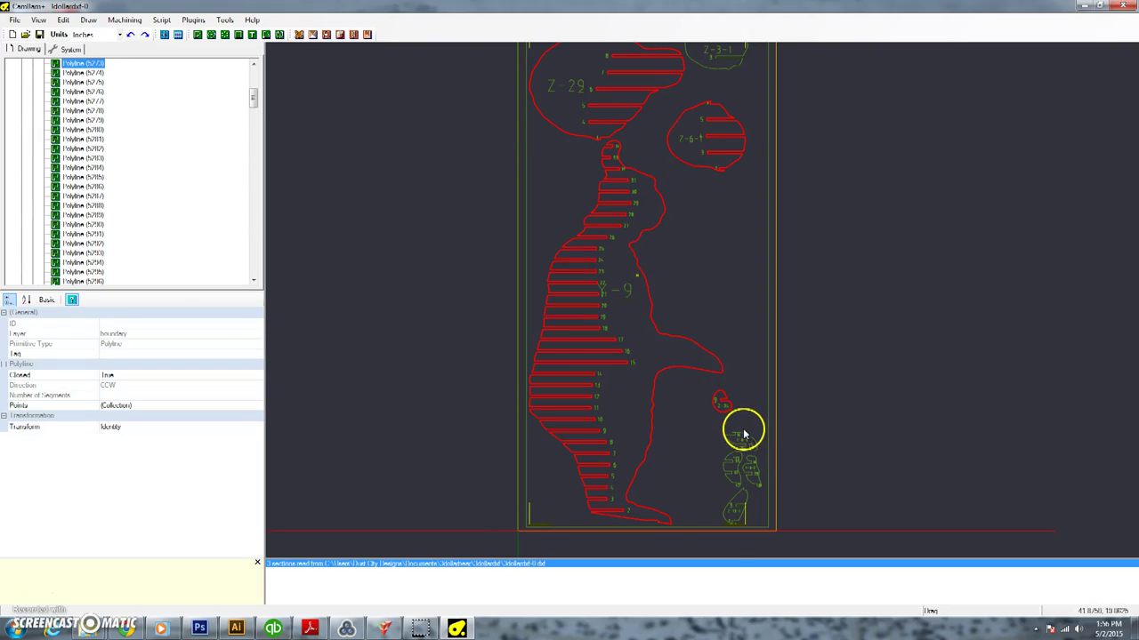
left_click(750, 463)
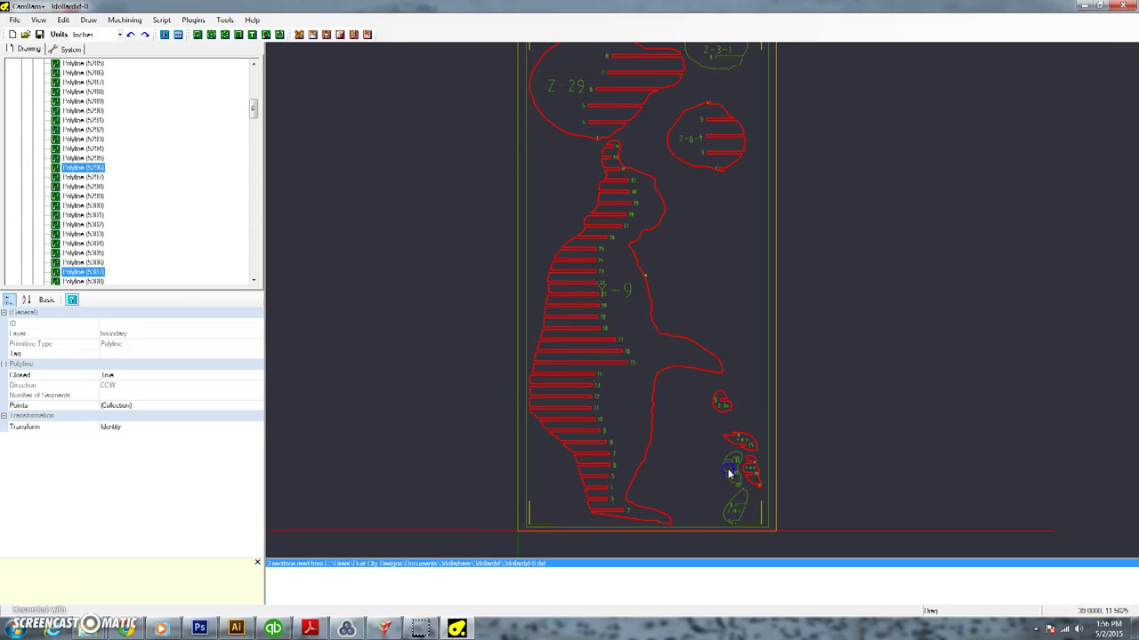
left_click(732, 503)
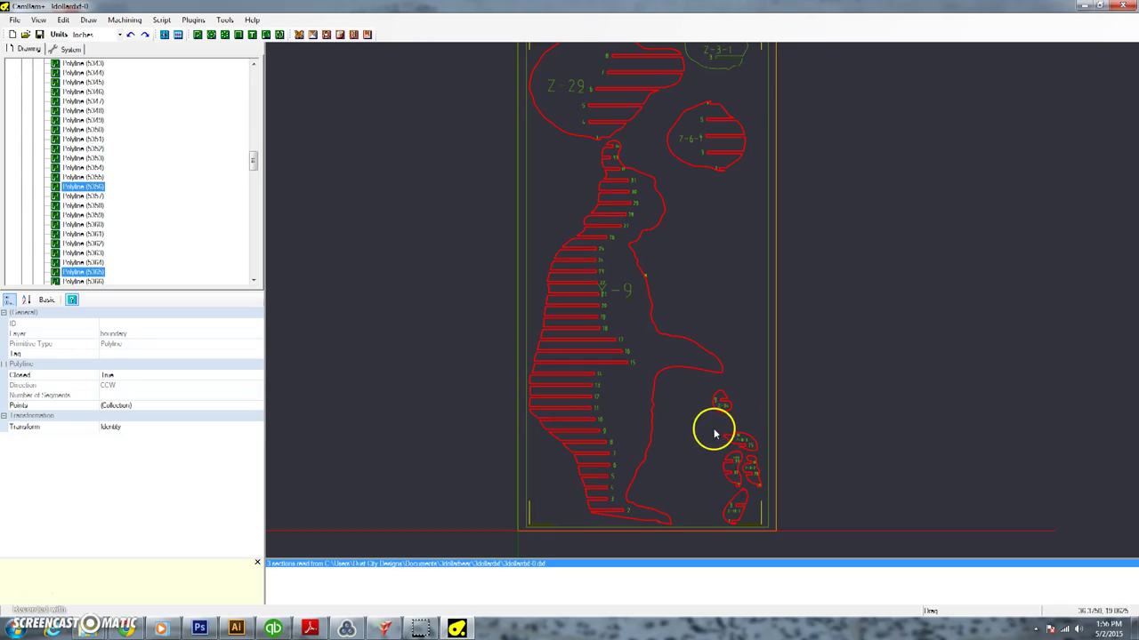
scroll(711, 427, "down", 3)
scroll(719, 221, "up", 3)
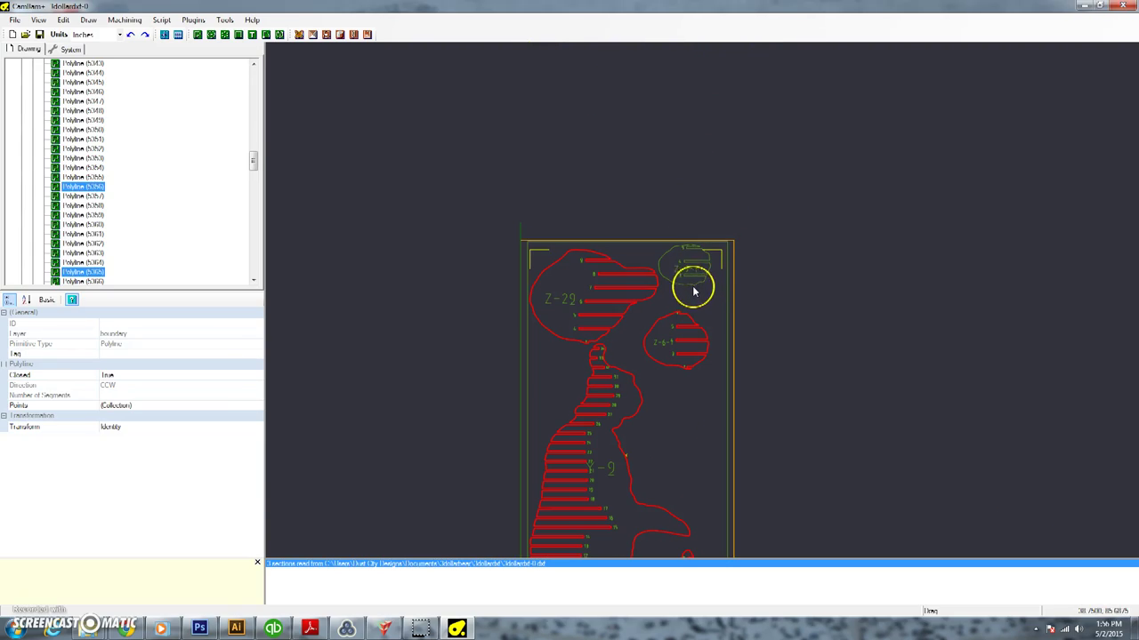
left_click(299, 34)
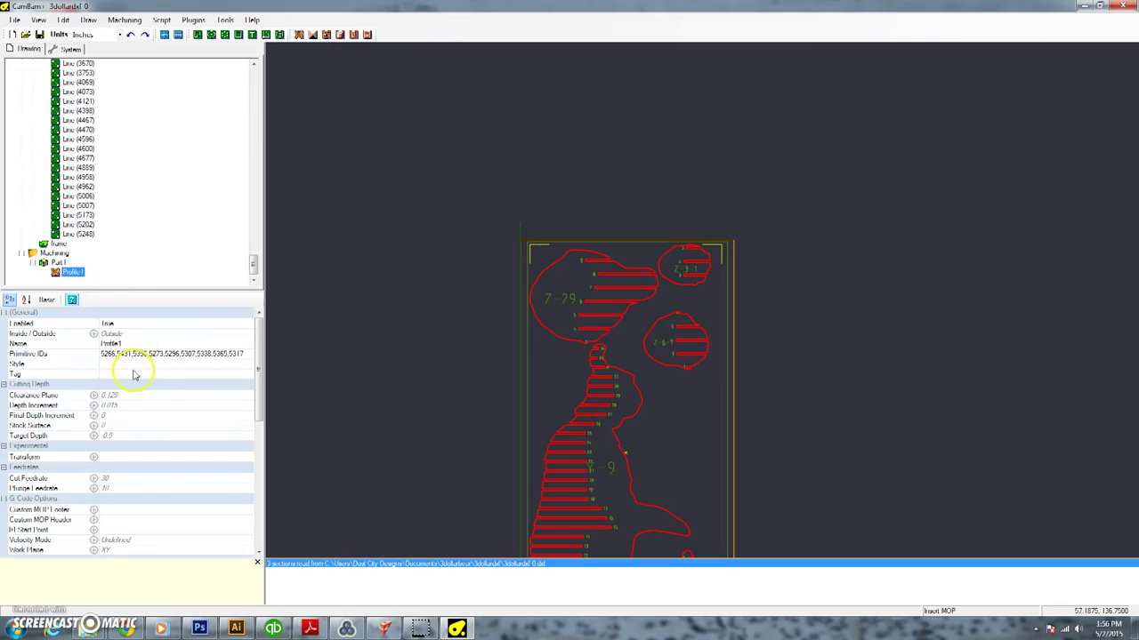
- Set the profile's clearance plane to 0.245, depth increment to 0.16 and cut feedrate to 100
type(".245")
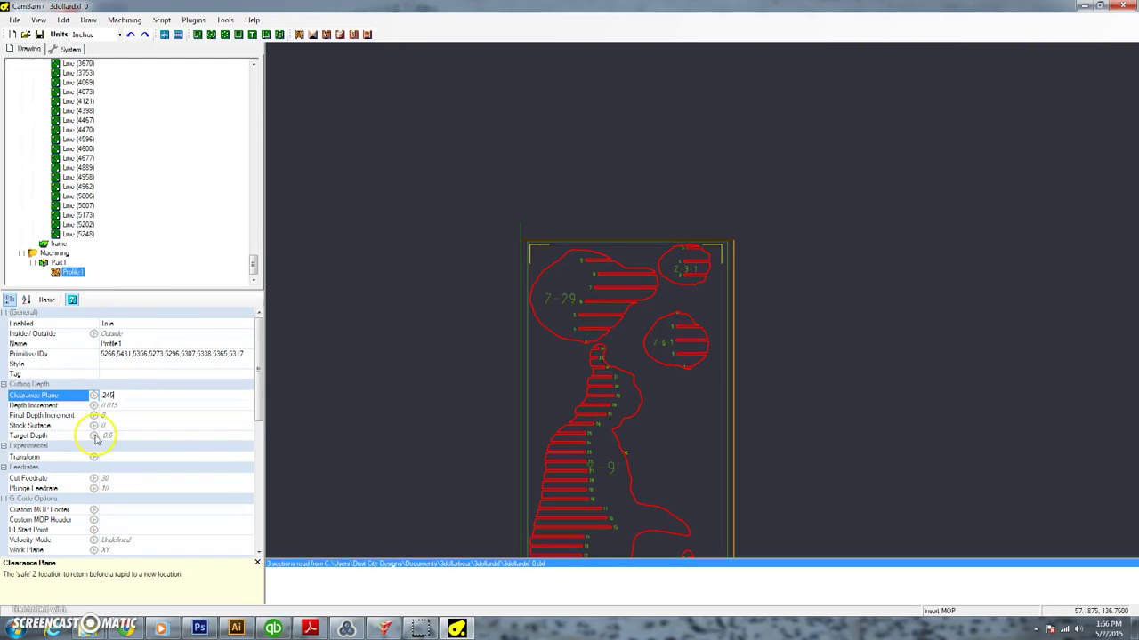
left_click(129, 405)
key("BackSpace")
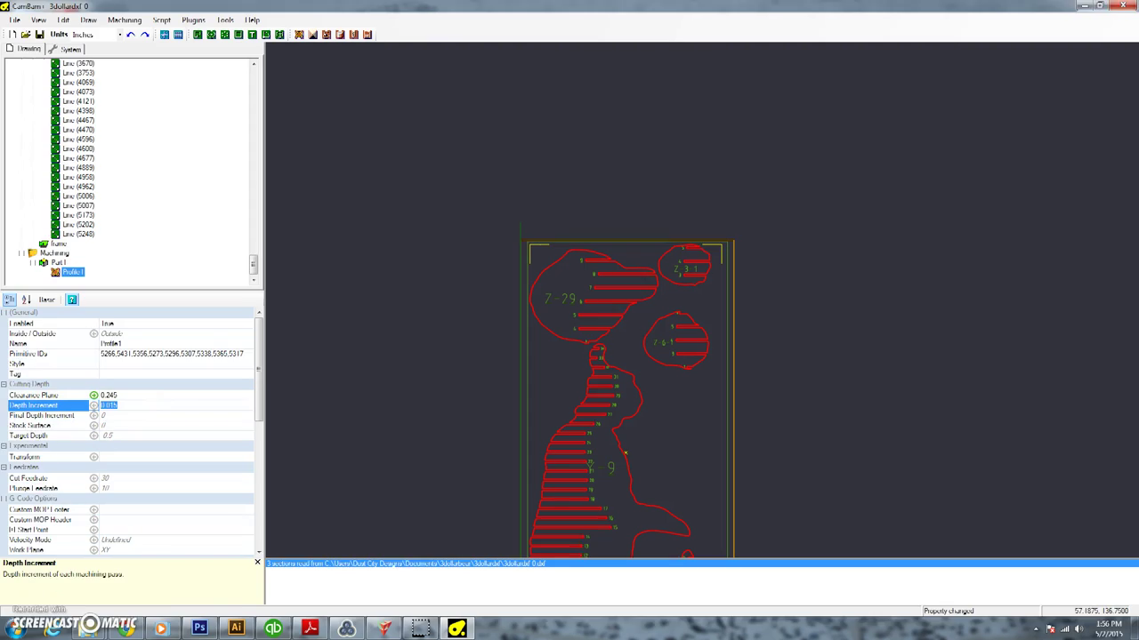
type(".16")
left_click(16, 478)
type("100")
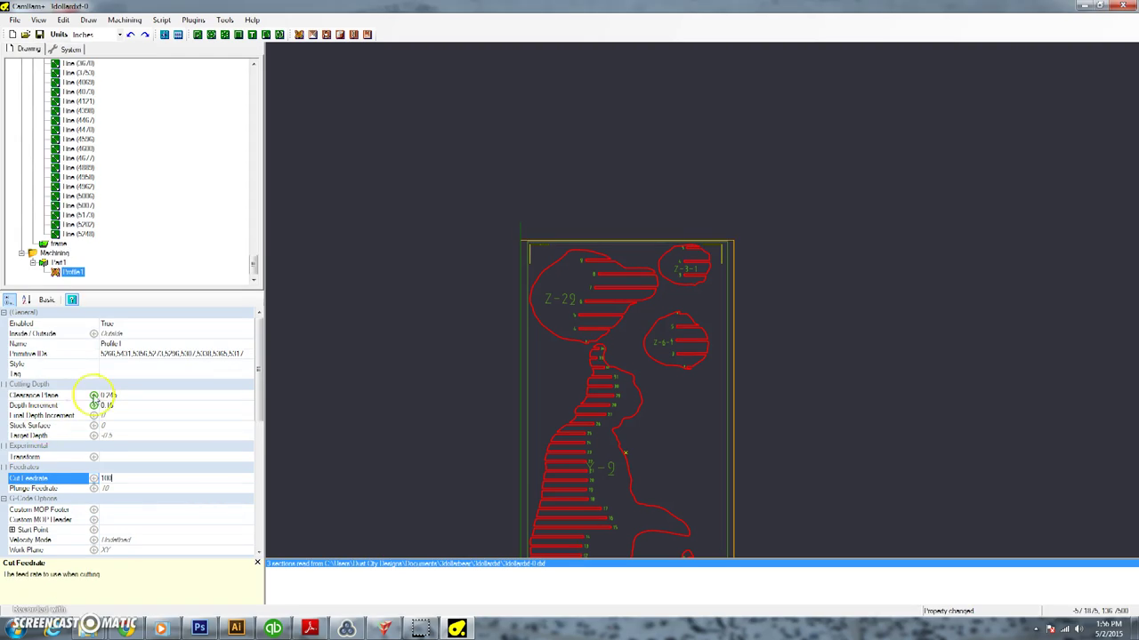
- Set the profile's holding tabs to the Automatic method with a width of 0.25 and a height of 0.25
left_click_drag(265, 388, 262, 456)
left_click(11, 406)
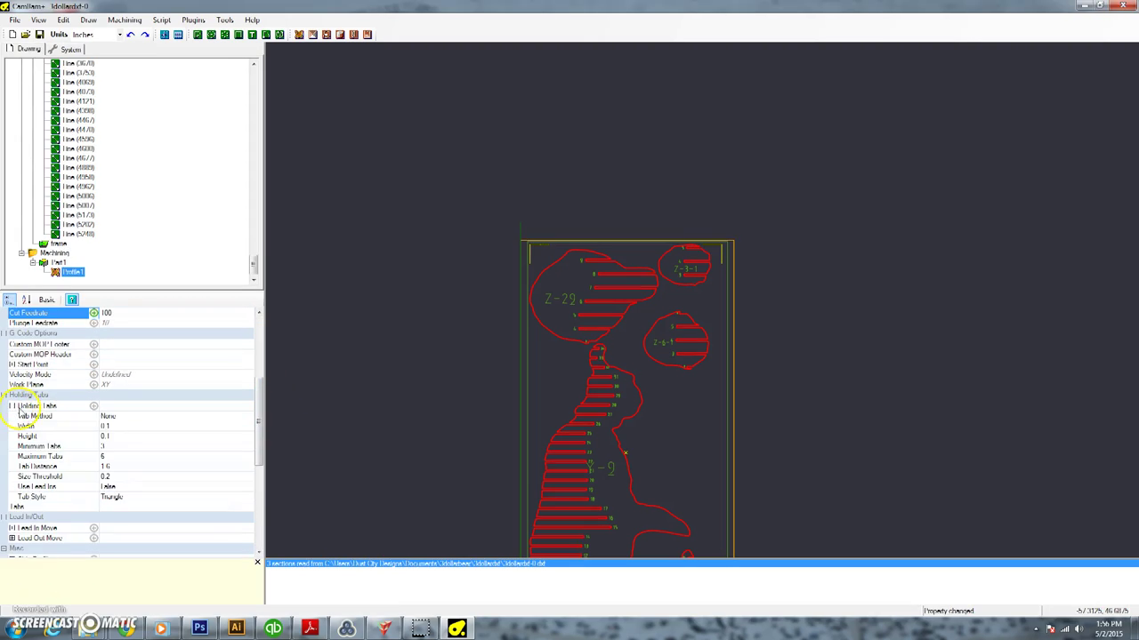
left_click(142, 415)
left_click(251, 418)
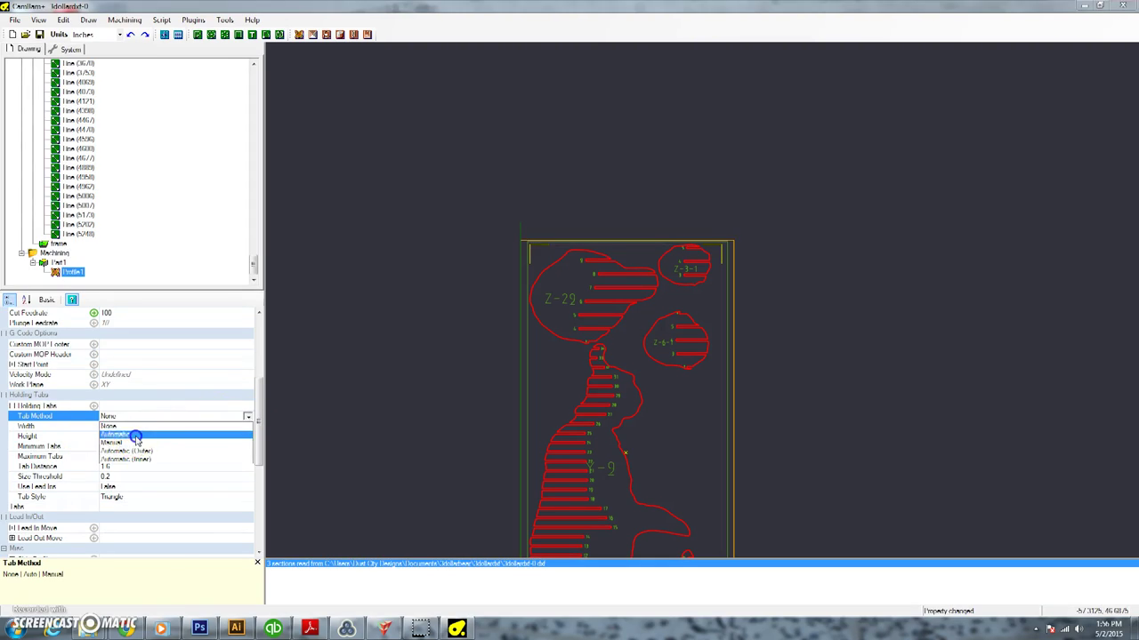
left_click(124, 435)
left_click(130, 429)
type(".25")
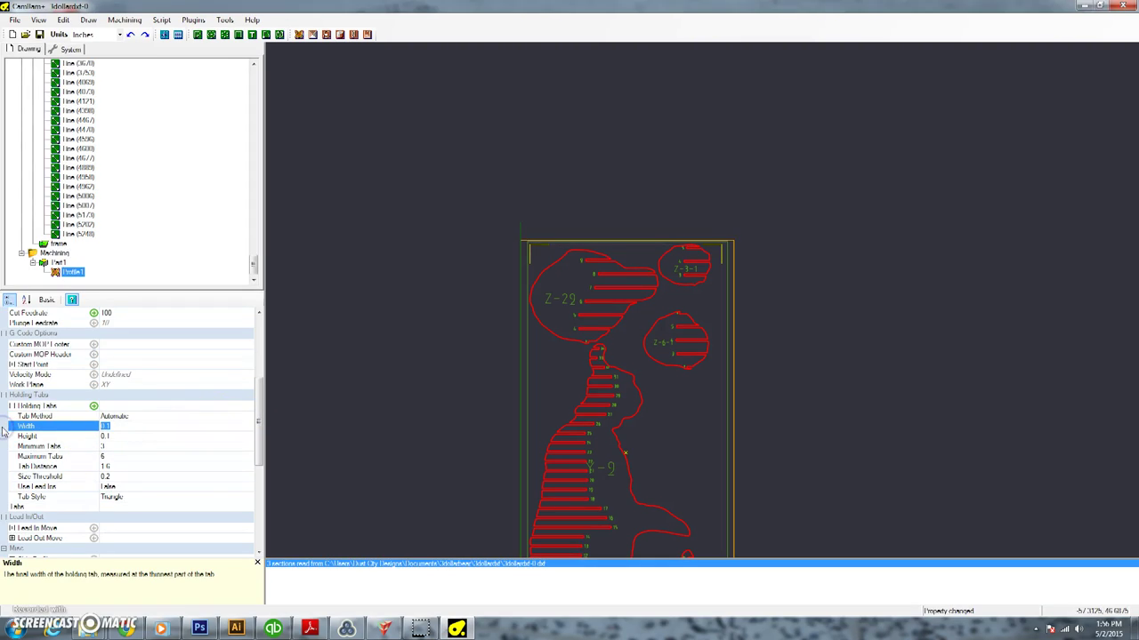
left_click(116, 436)
type(".25")
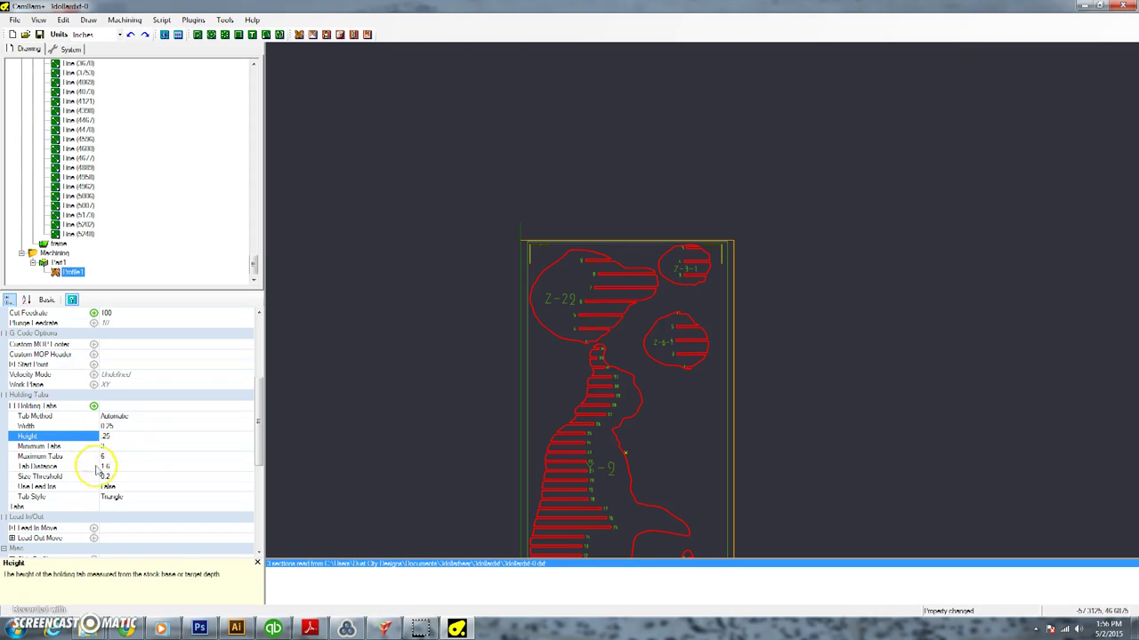
left_click(106, 447)
type("4")
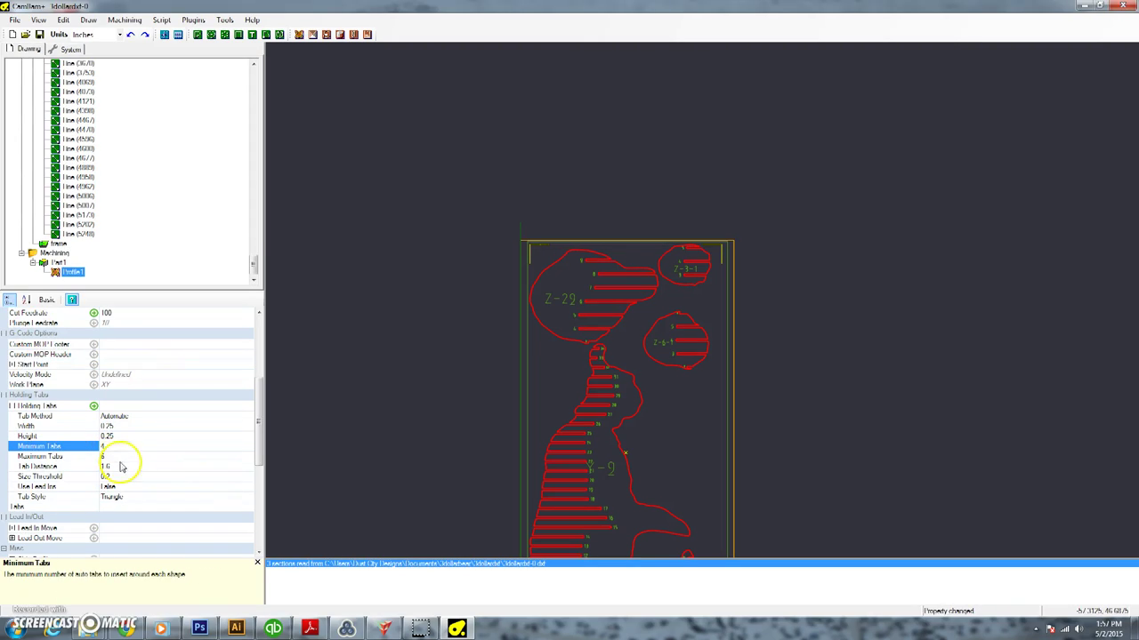
scroll(188, 422, "down", 5)
scroll(191, 426, "up", 5)
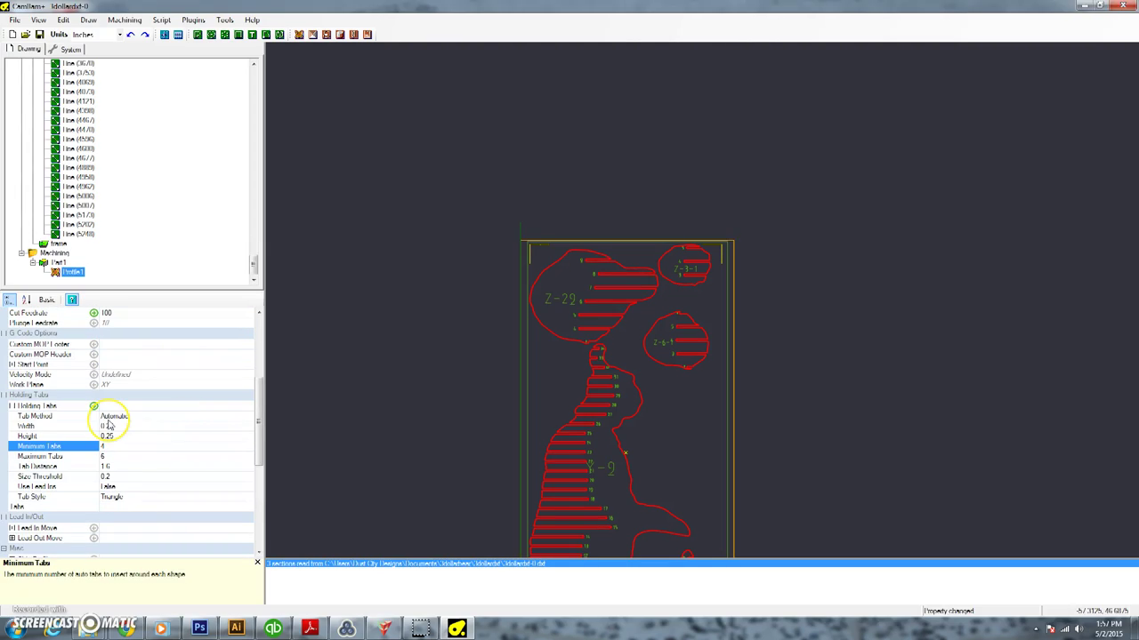
key("BackSpace")
type("3")
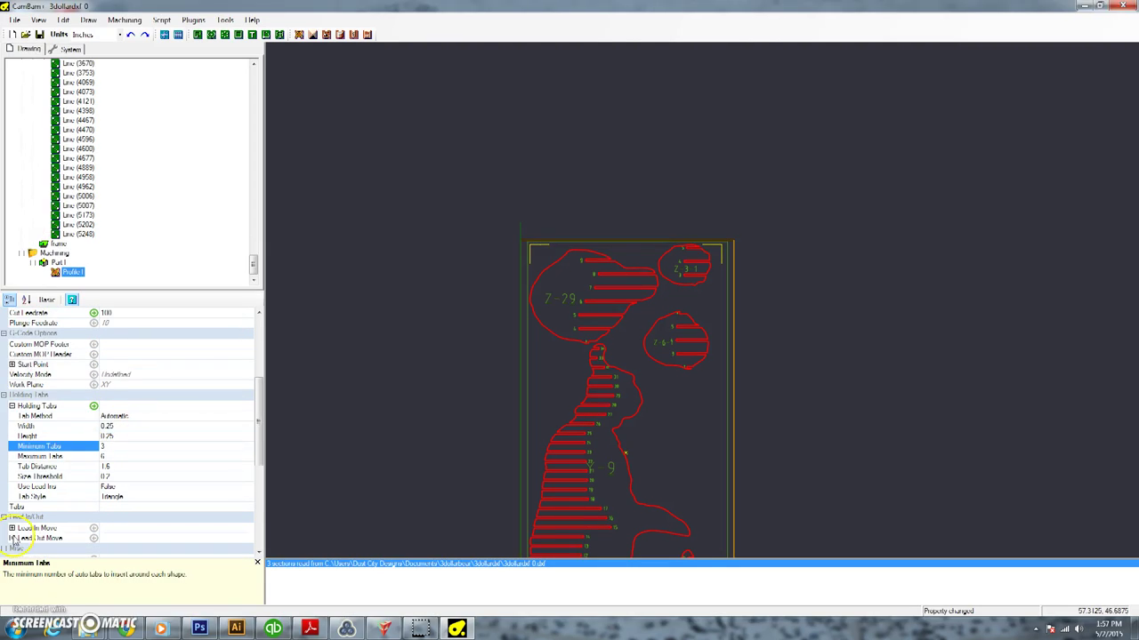
- Generate the toolpath for the profile operation
scroll(163, 445, "down", 7)
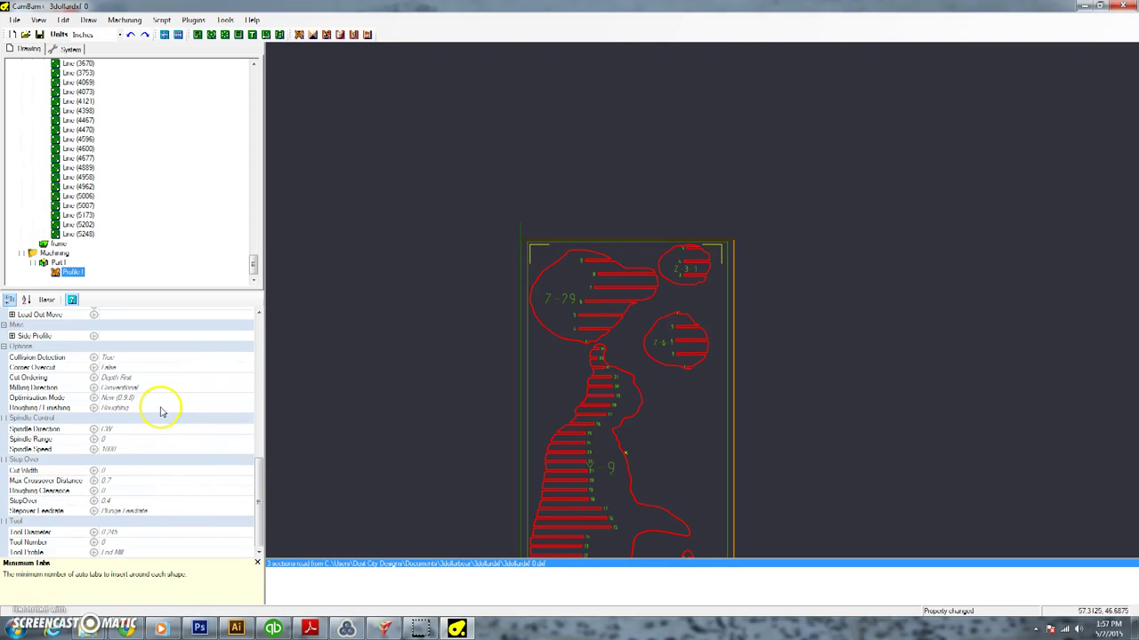
right_click(75, 277)
left_click(142, 279)
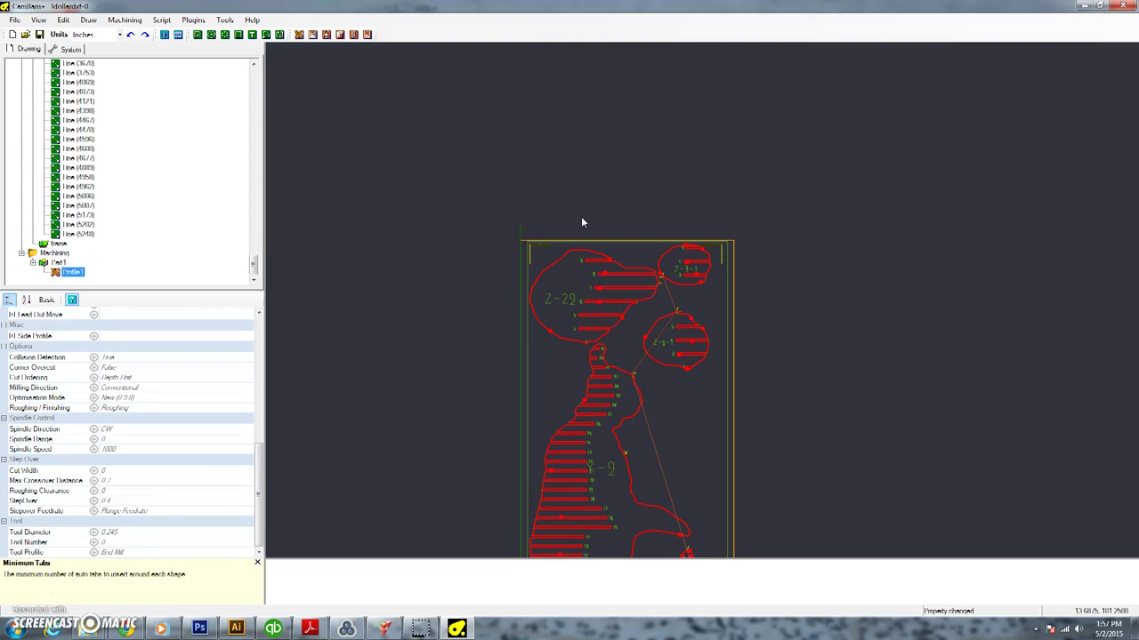
- Move the holding tabs in slots 9, 8, 7 and 6 of the Z-29 part onto its outer outline
scroll(603, 244, "up", 5)
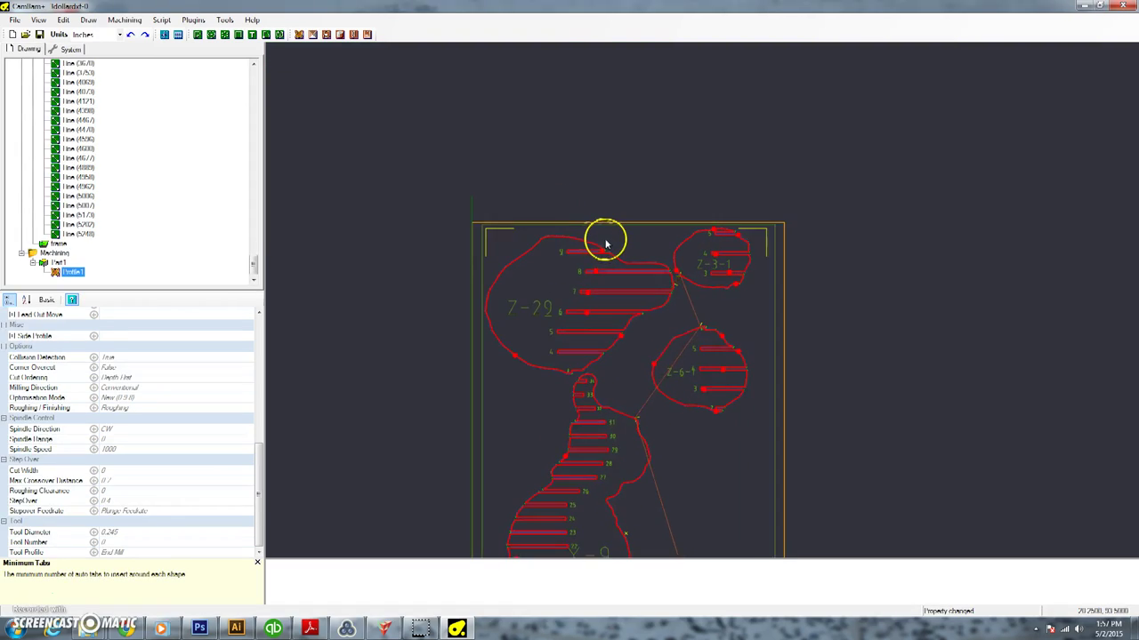
left_click_drag(610, 250, 586, 231)
left_click_drag(587, 296, 752, 281)
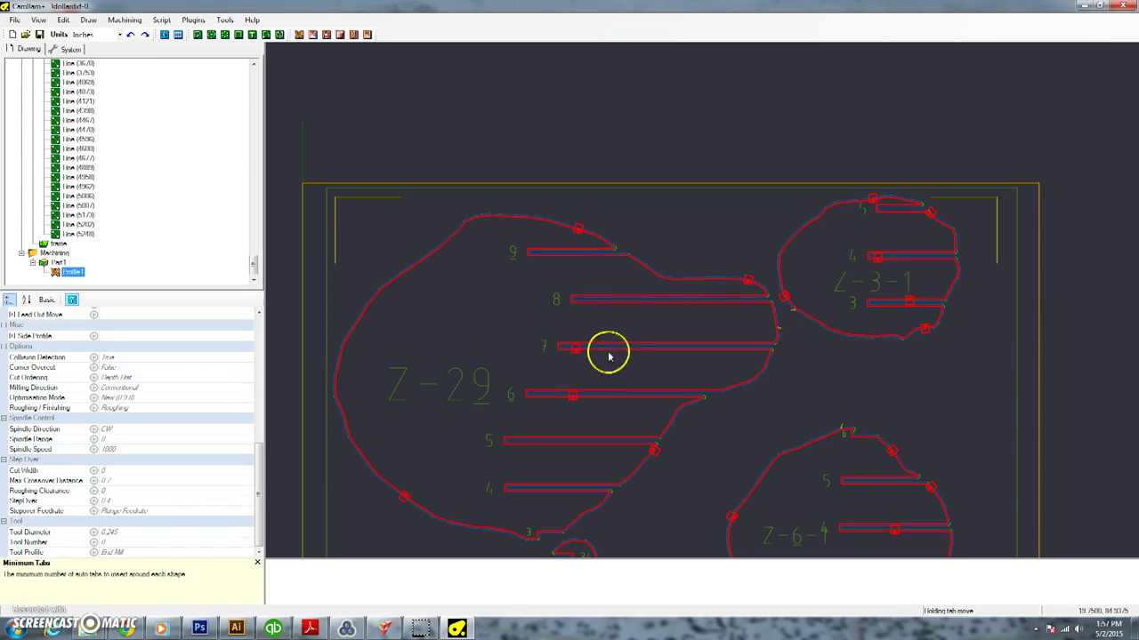
left_click_drag(575, 349, 764, 368)
left_click_drag(572, 395, 635, 475)
- Move the holding tabs in slots 4 and 3 of the Z-3-1 part onto its outline and shift the tab near slot 5 along the edge
scroll(427, 471, "down", 3)
scroll(861, 327, "up", 1)
scroll(865, 329, "up", 1)
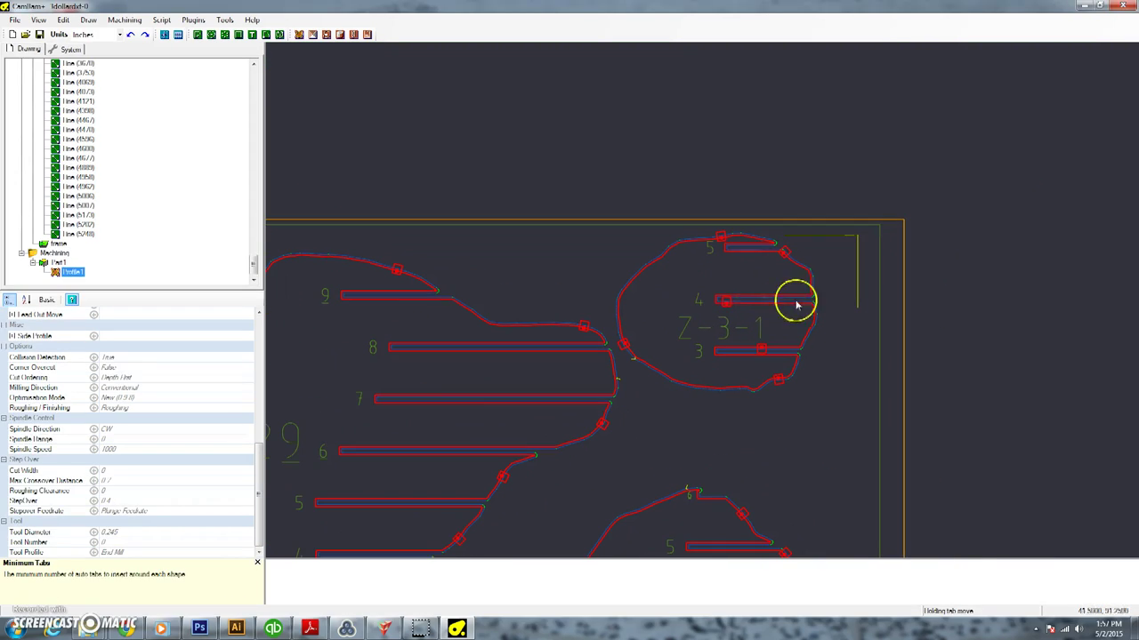
left_click_drag(728, 307, 845, 317)
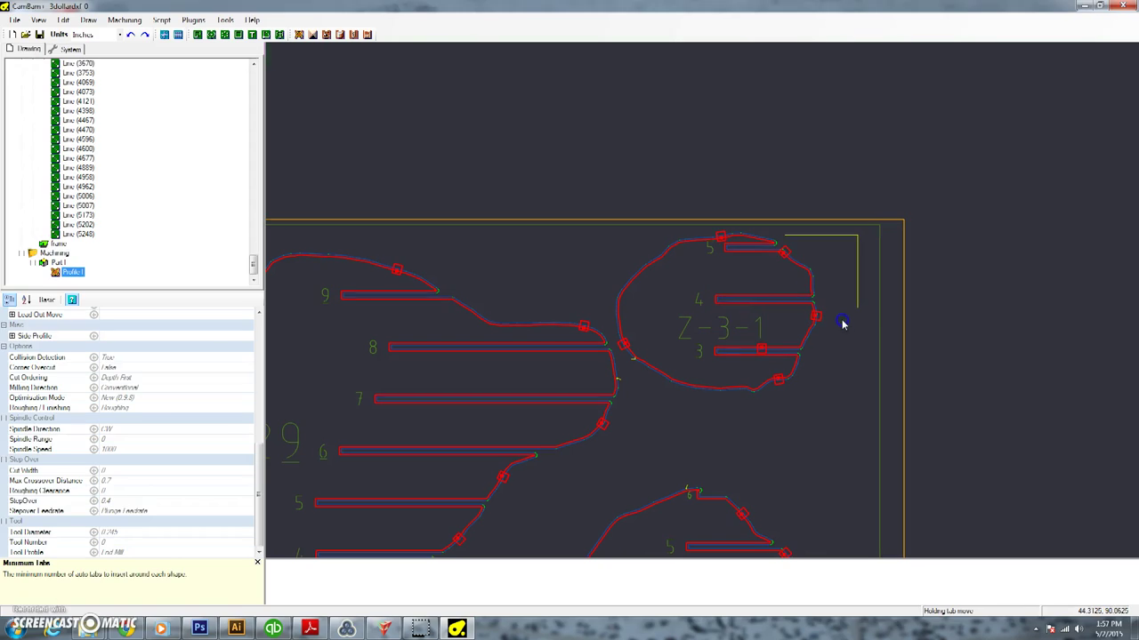
left_click_drag(757, 348, 620, 287)
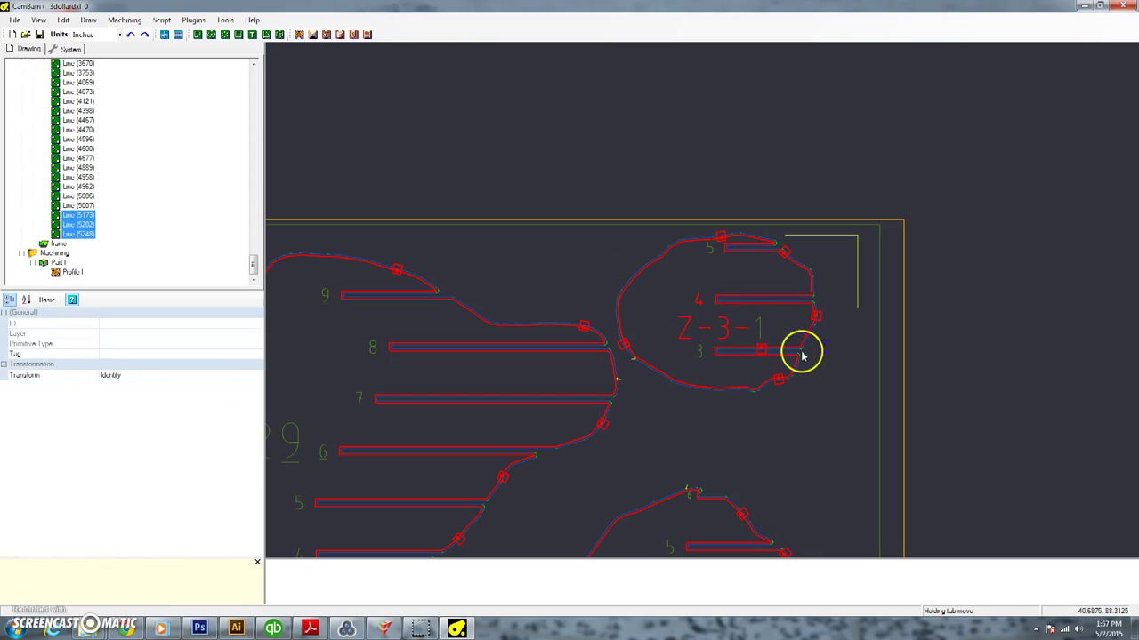
left_click_drag(762, 350, 647, 286)
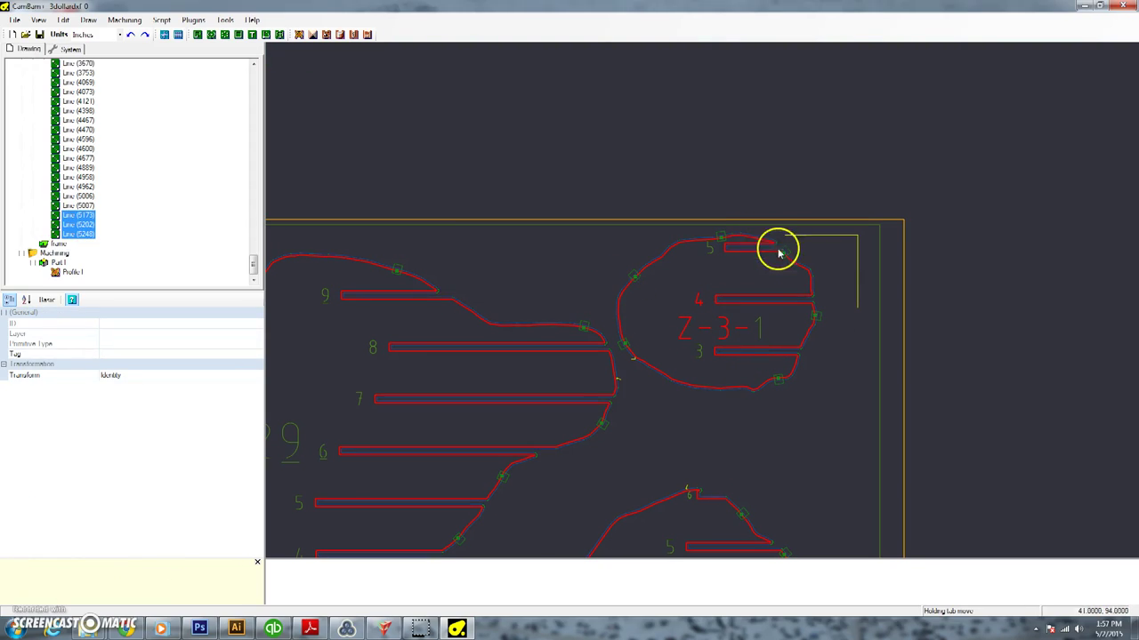
scroll(787, 327, "down", 1)
left_click_drag(783, 271, 793, 279)
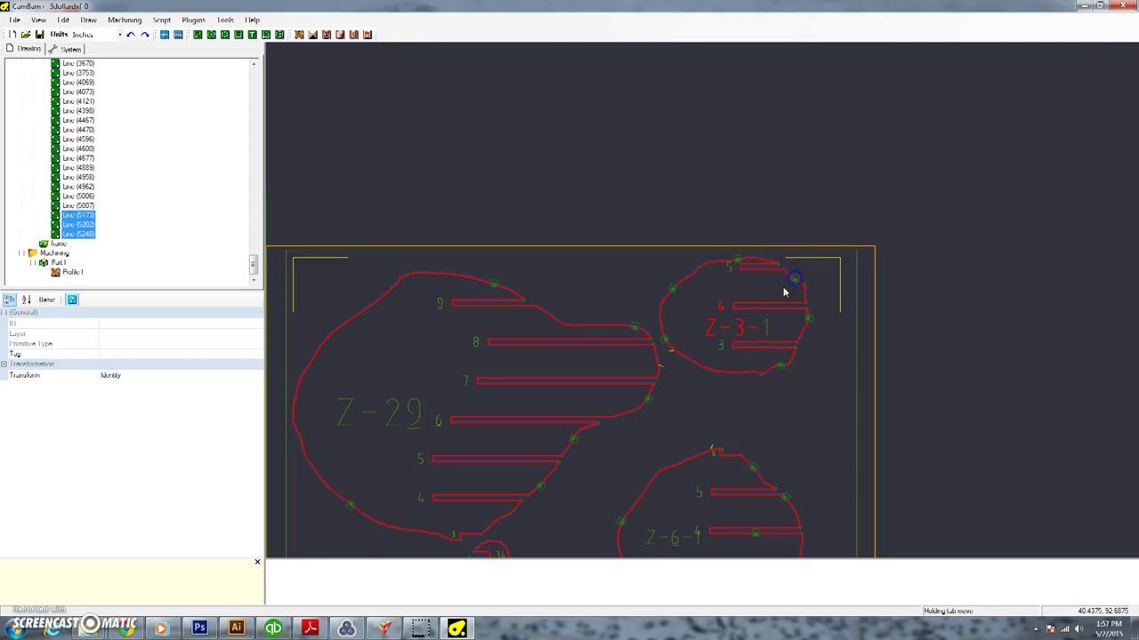
- Check the holding tabs on the small parts near the sheet's lower edge and set the profile's maximum tabs to 3
scroll(762, 295, "down", 3)
scroll(756, 428, "down", 4)
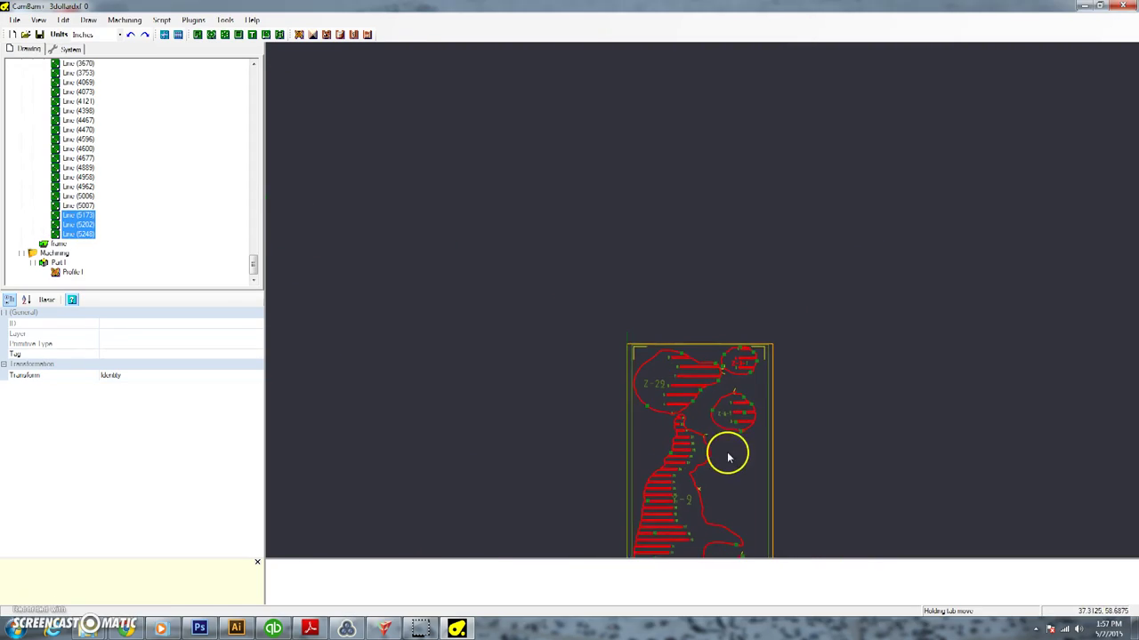
scroll(752, 522, "up", 5)
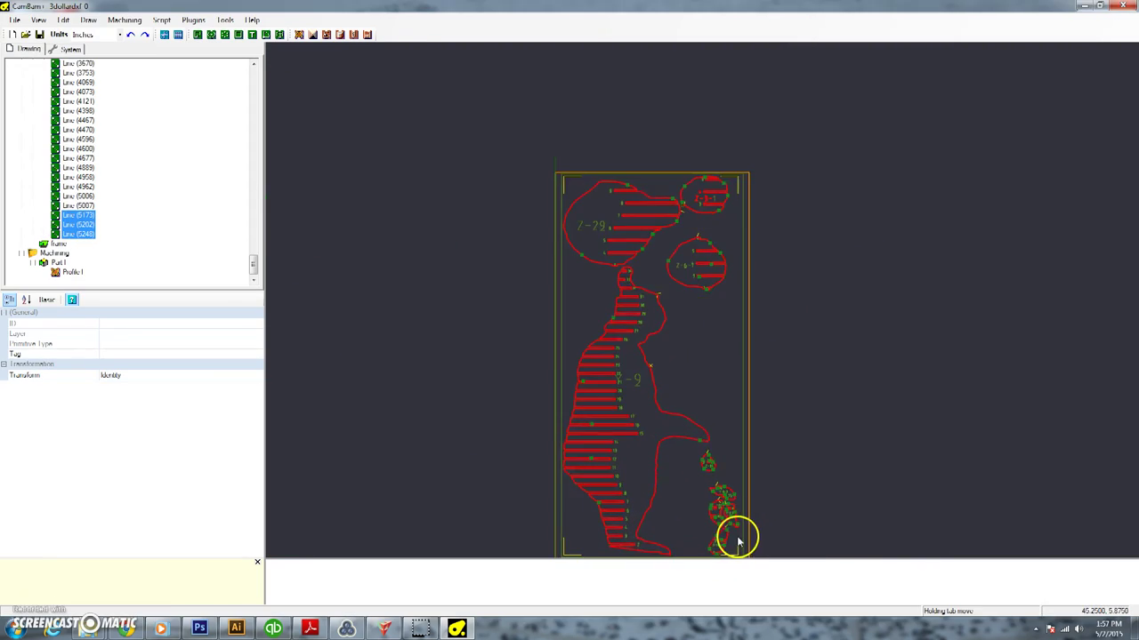
scroll(731, 513, "up", 3)
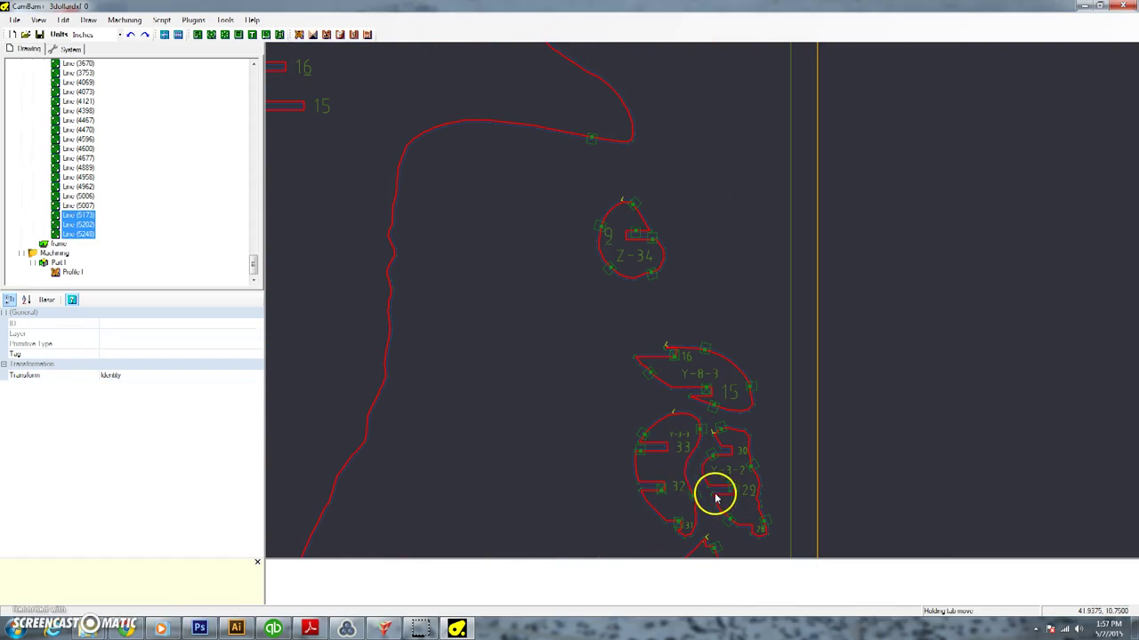
scroll(640, 453, "down", 2)
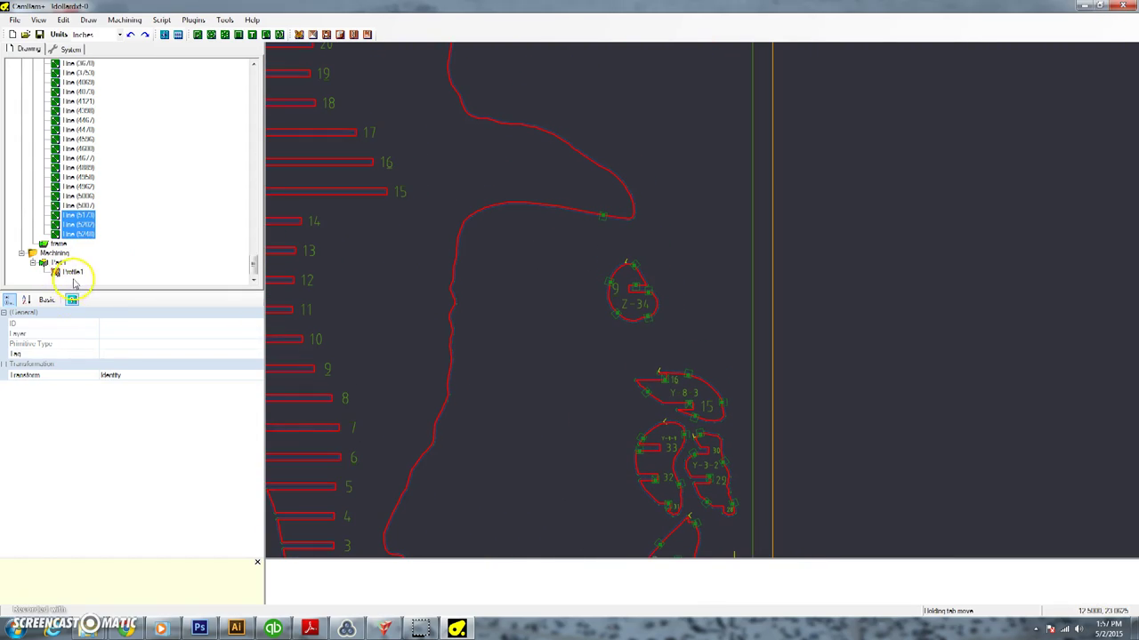
left_click(73, 273)
left_click_drag(257, 376, 259, 424)
left_click(159, 465)
left_click(12, 466)
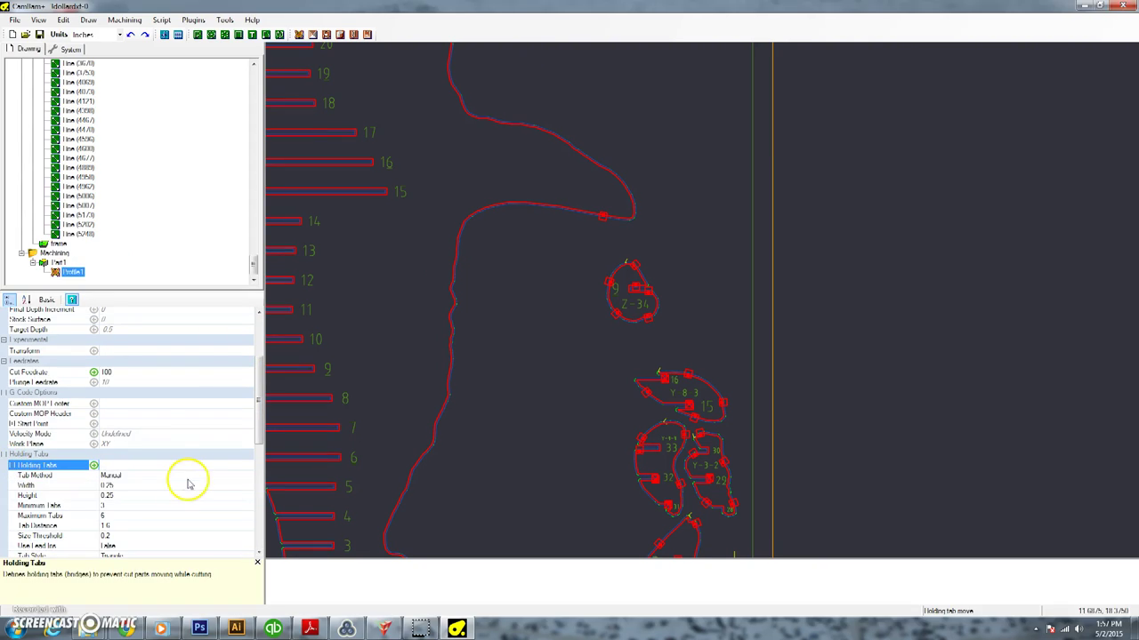
left_click(89, 516)
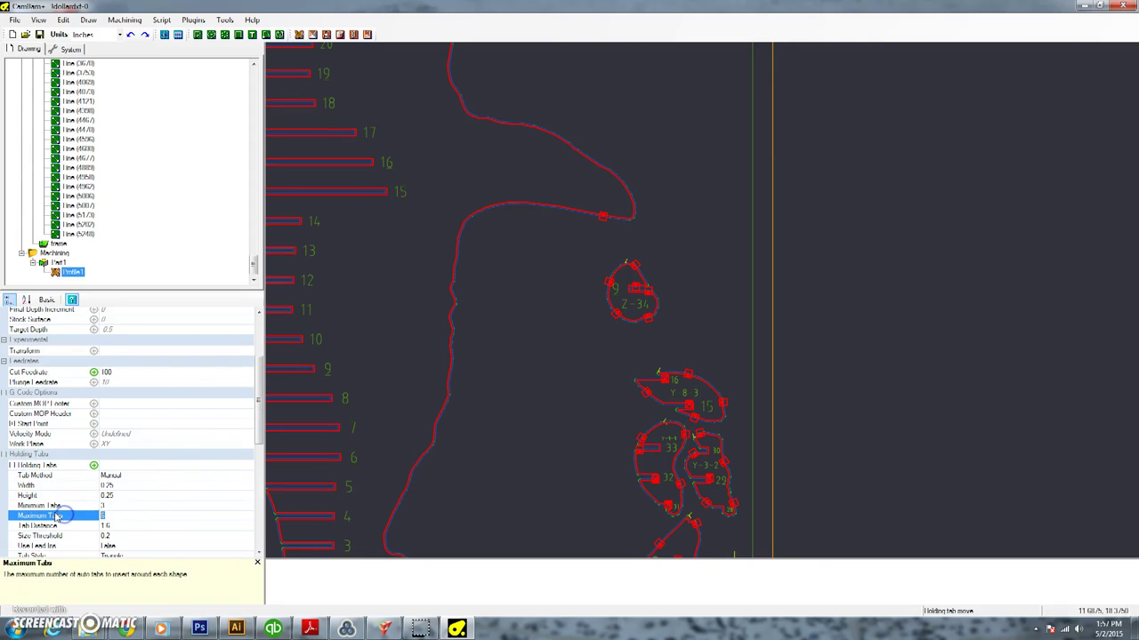
type("3")
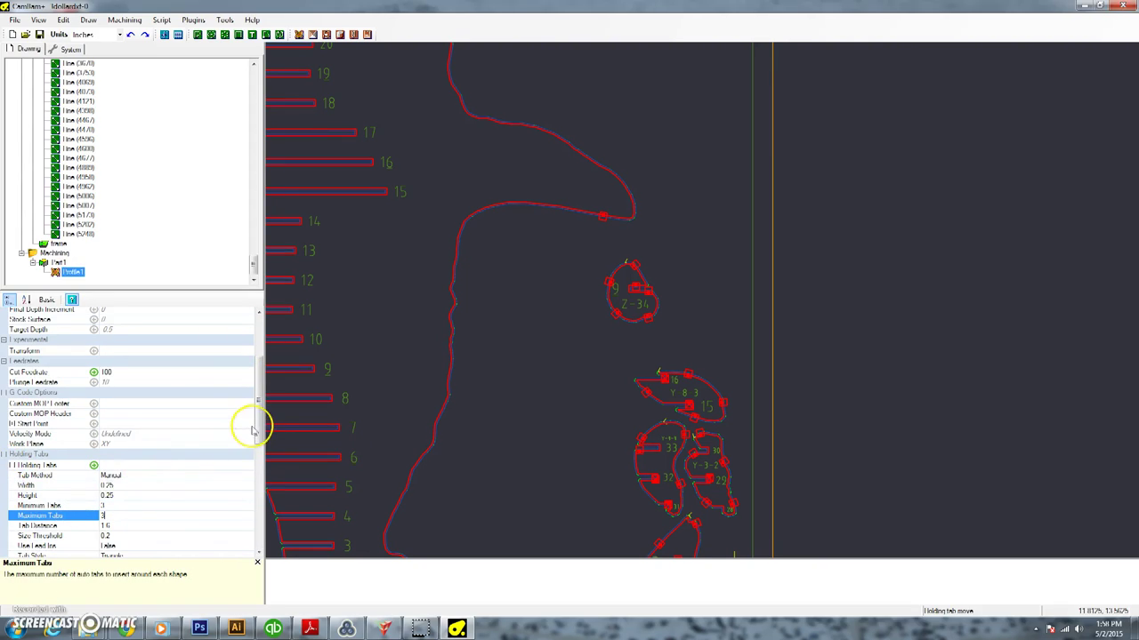
- Set the profile's tab method back to Automatic and regenerate its toolpath
scroll(252, 431, "down", 5)
scroll(250, 415, "up", 10)
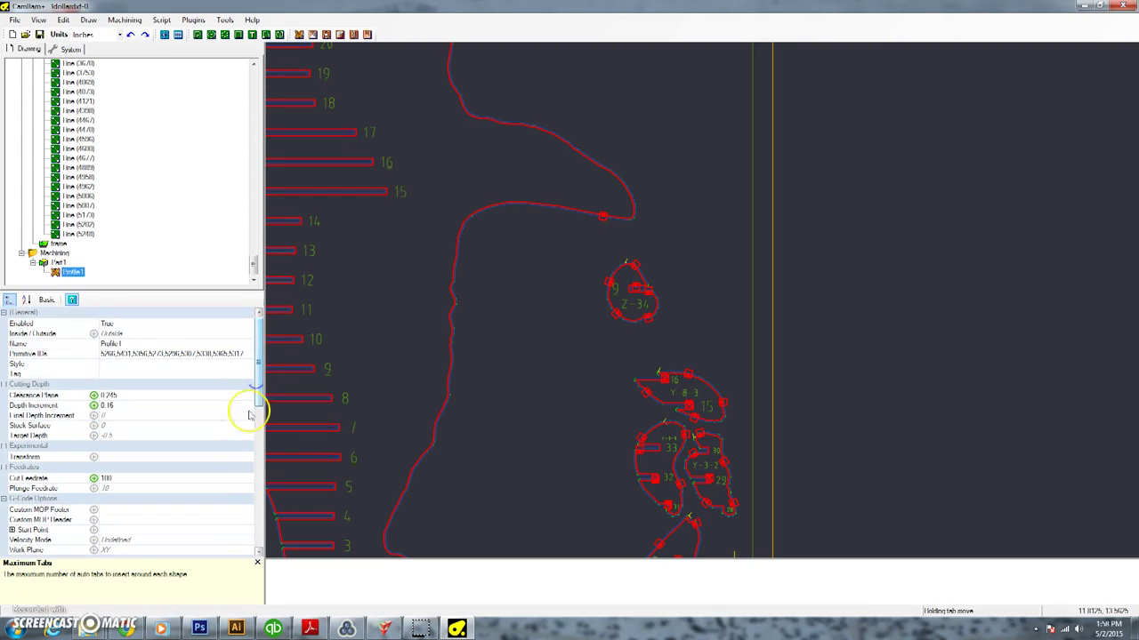
scroll(250, 415, "down", 5)
left_click(183, 444)
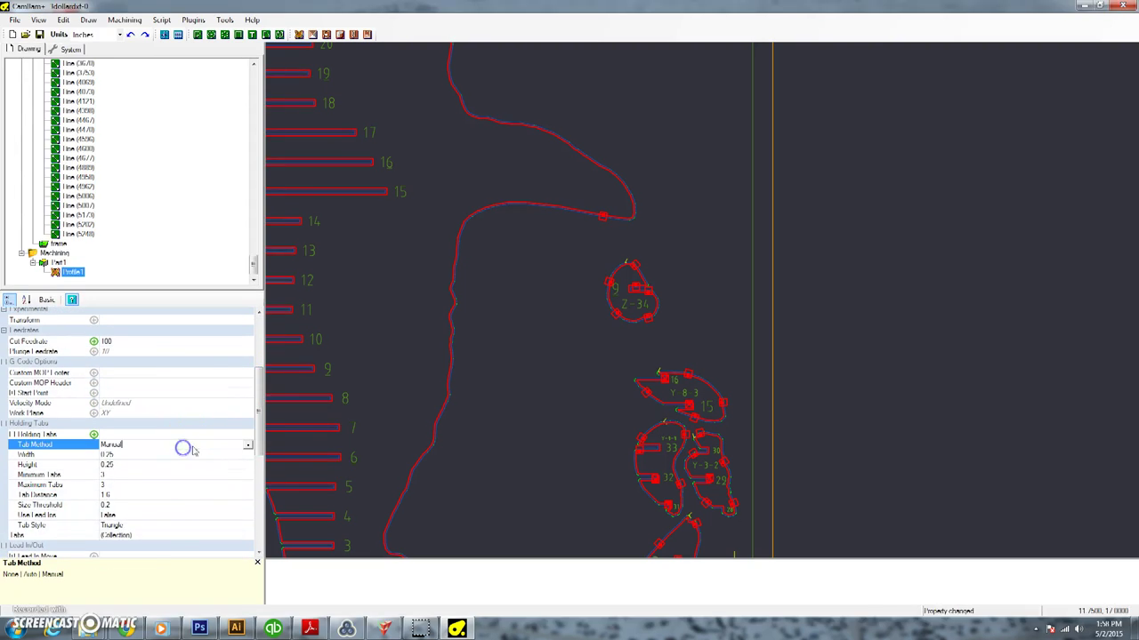
left_click(247, 445)
left_click(114, 465)
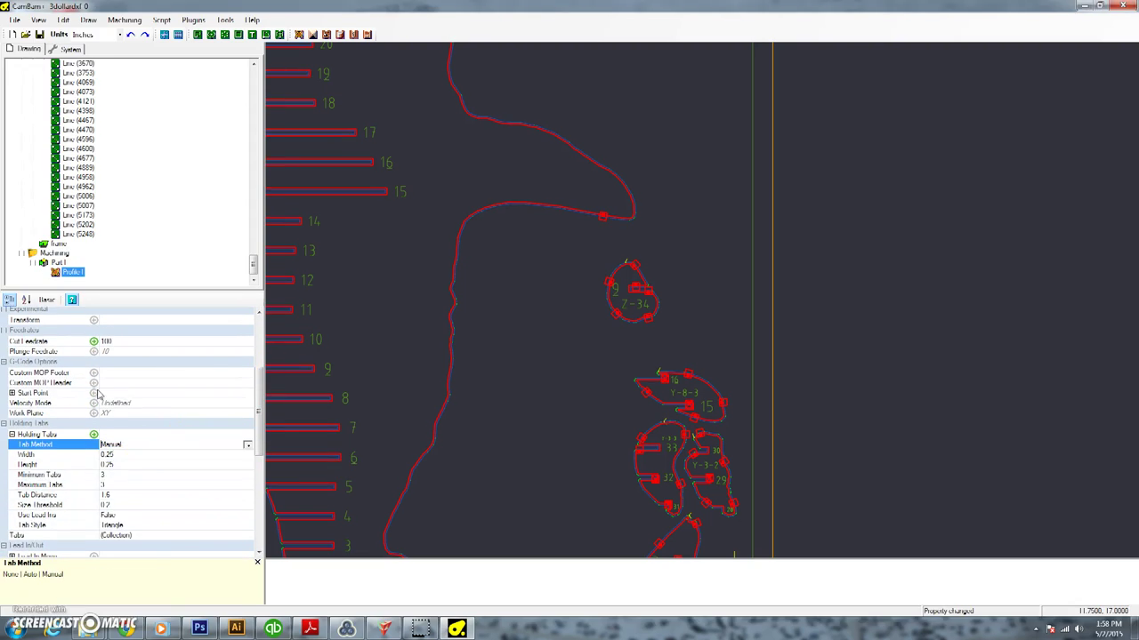
right_click(73, 273)
left_click(267, 276)
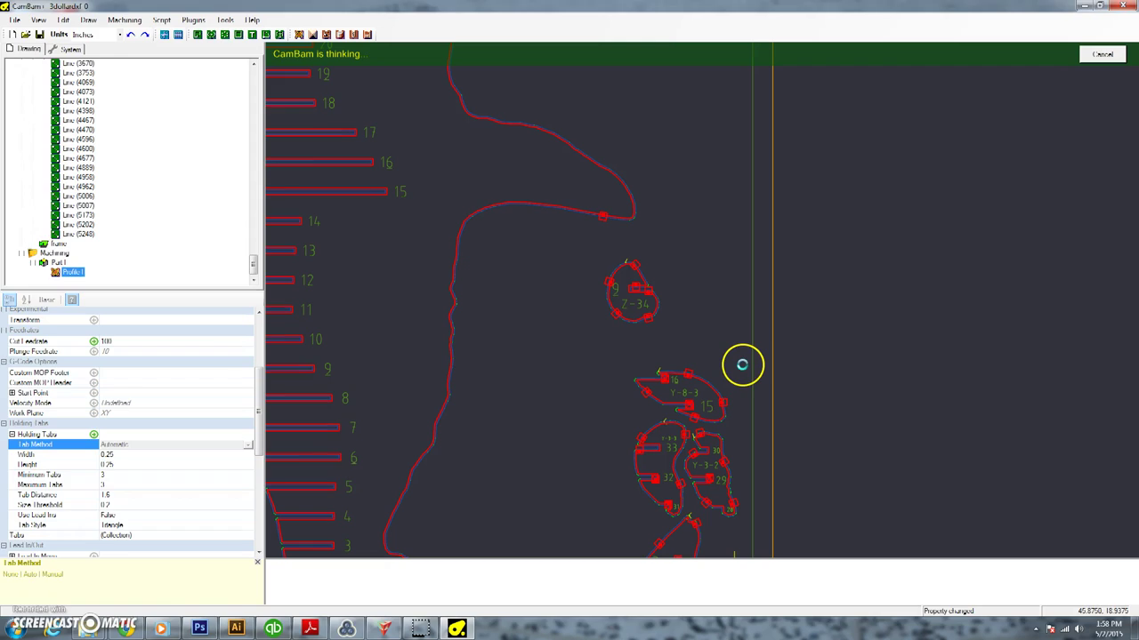
- Move the Y-9 bear part's head tab to a clear outline stretch beside slot 32, and its tabs in slots 19 and 10 onto the outer edges
scroll(712, 383, "down", 5)
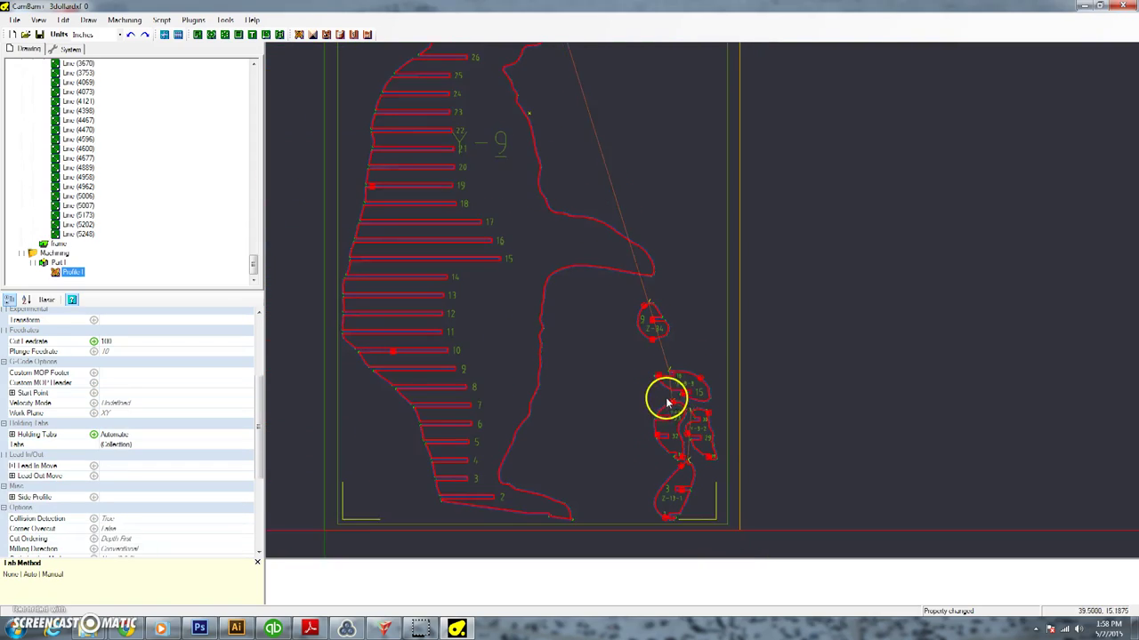
scroll(544, 60, "up", 2)
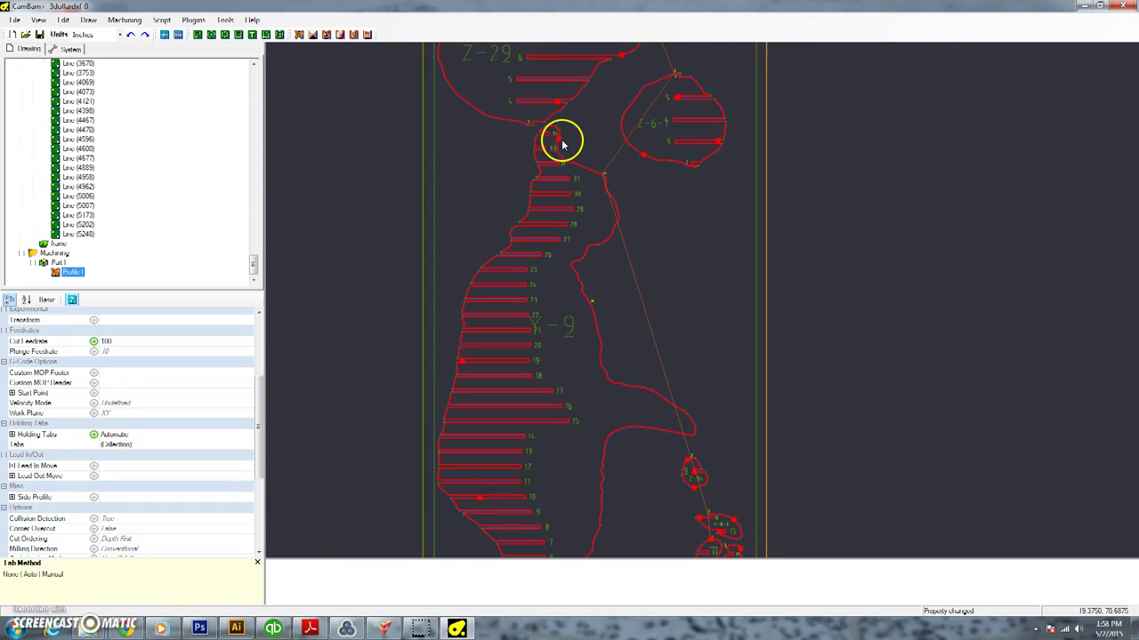
left_click_drag(559, 142, 582, 169)
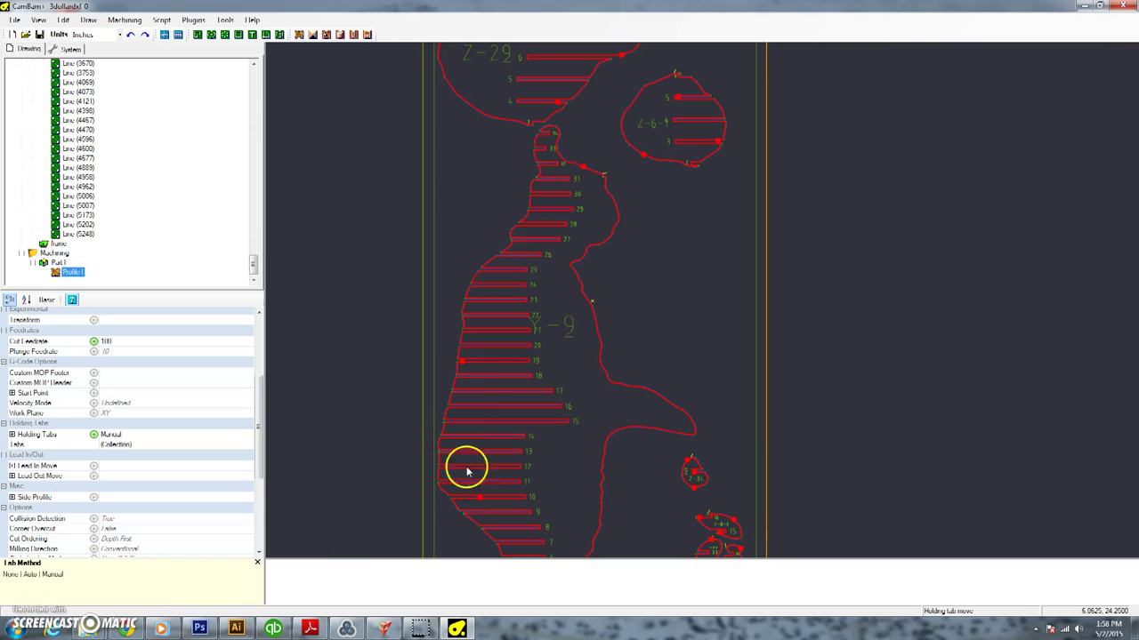
left_click_drag(464, 365, 456, 370)
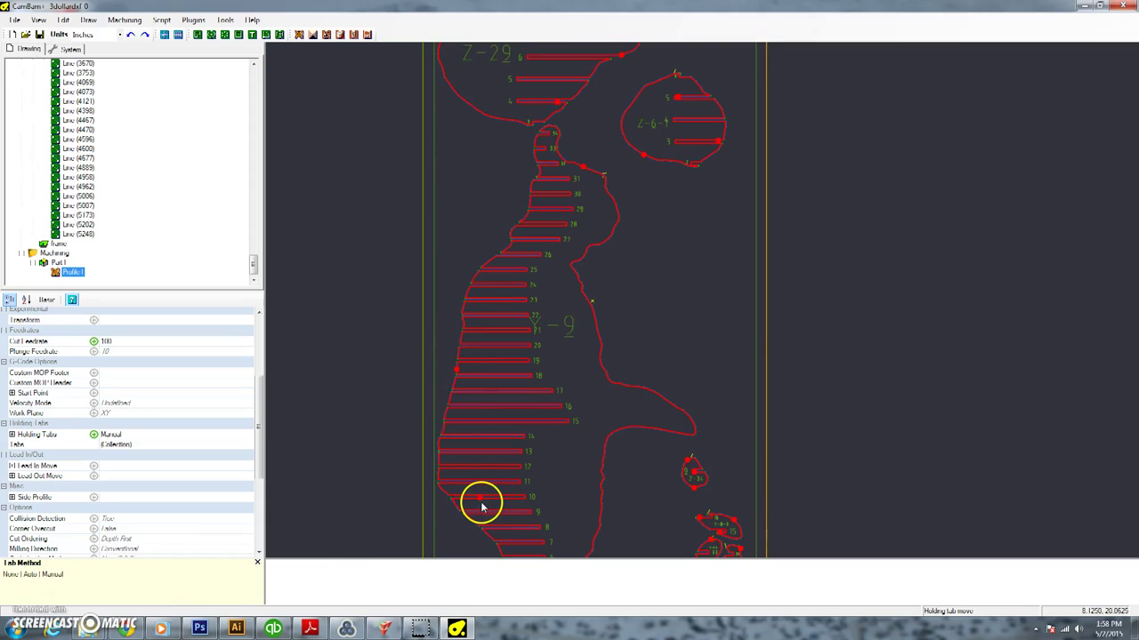
left_click_drag(480, 502, 591, 516)
left_click(477, 495)
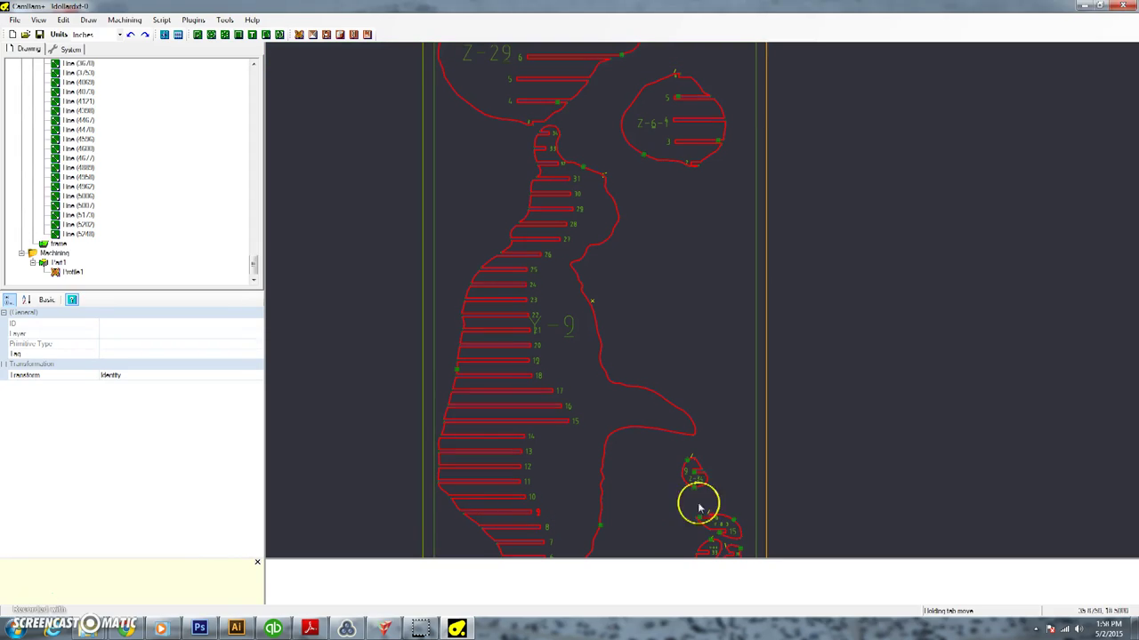
- Move the holding tab in the Z-34 part's slot onto the part's outer outline
scroll(699, 501, "up", 3)
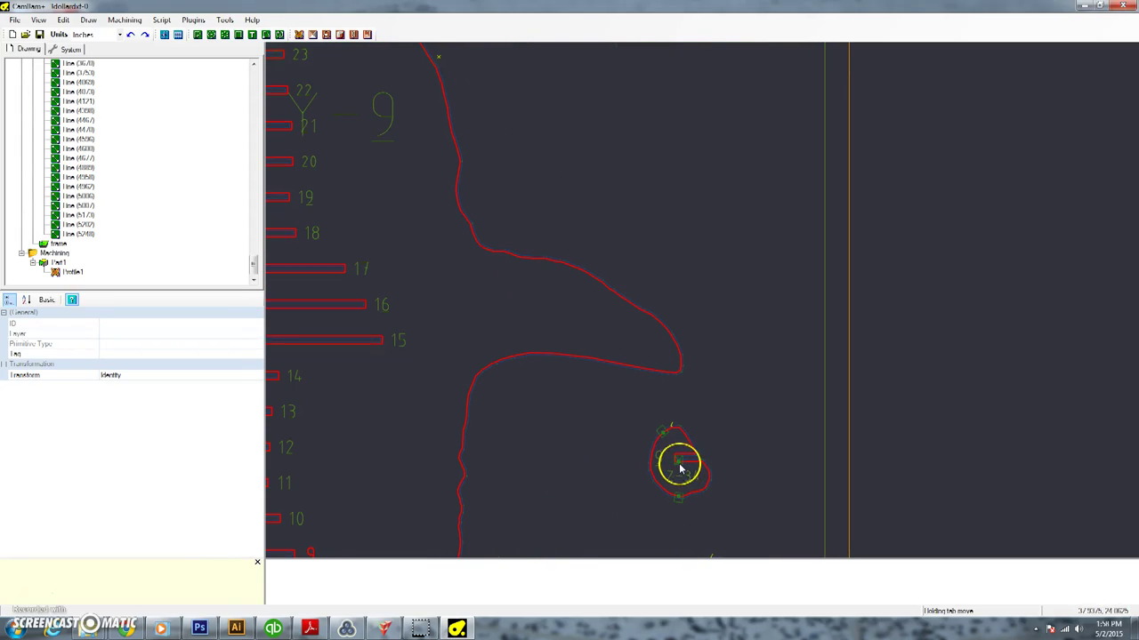
scroll(703, 476, "up", 2)
scroll(721, 494, "down", 5)
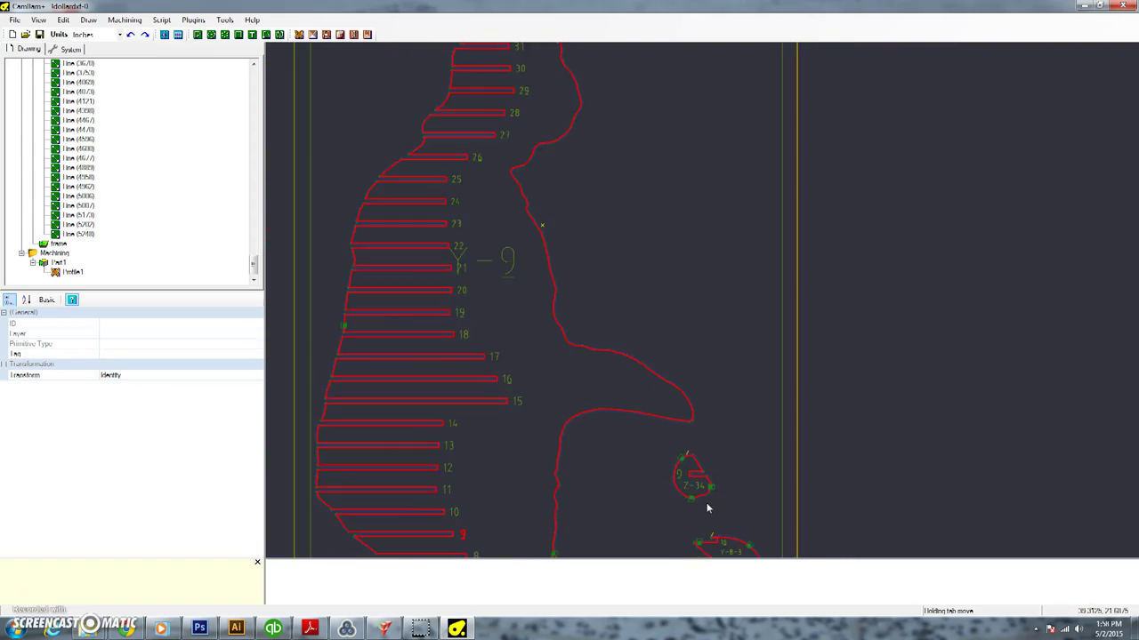
scroll(703, 138, "up", 5)
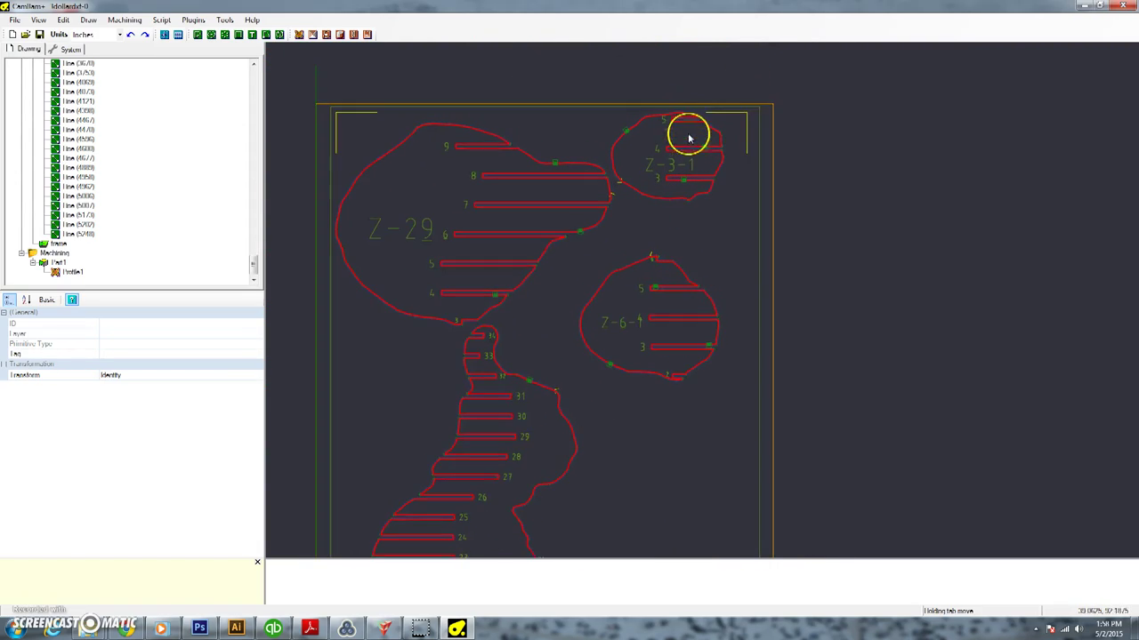
- Move the slot tabs of the Z-3-1, Z-6-1 and Z-29 parts onto their outer outlines, and Z-6-1's lower tab up to its left side
left_click_drag(710, 146, 735, 133)
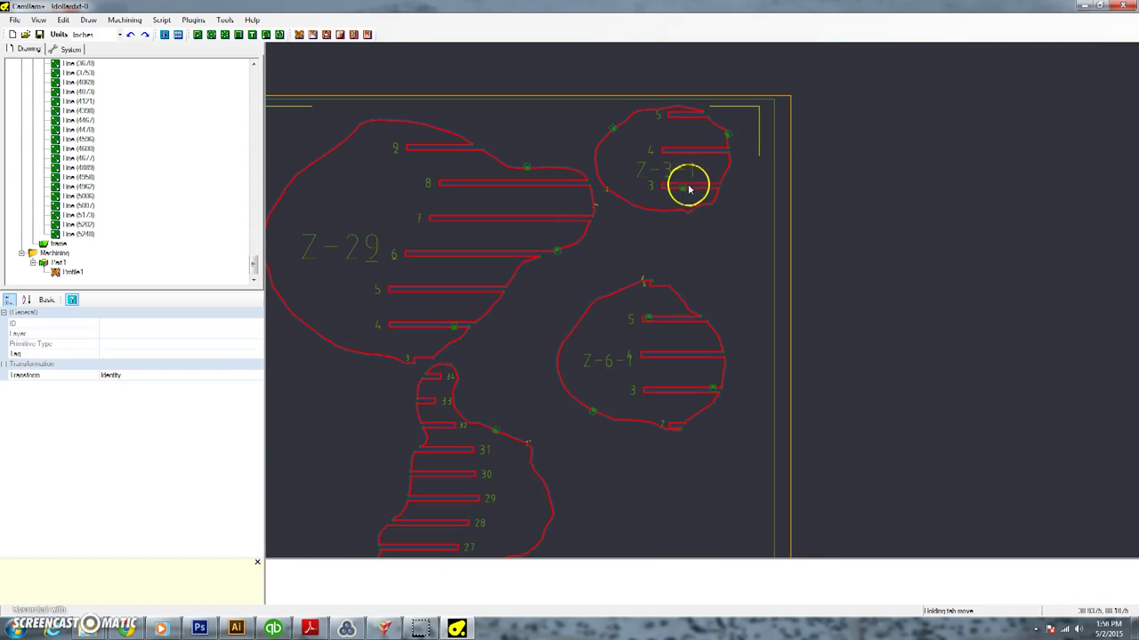
left_click_drag(684, 188, 715, 209)
left_click_drag(647, 317, 690, 291)
left_click_drag(712, 389, 710, 410)
left_click_drag(592, 414, 557, 364)
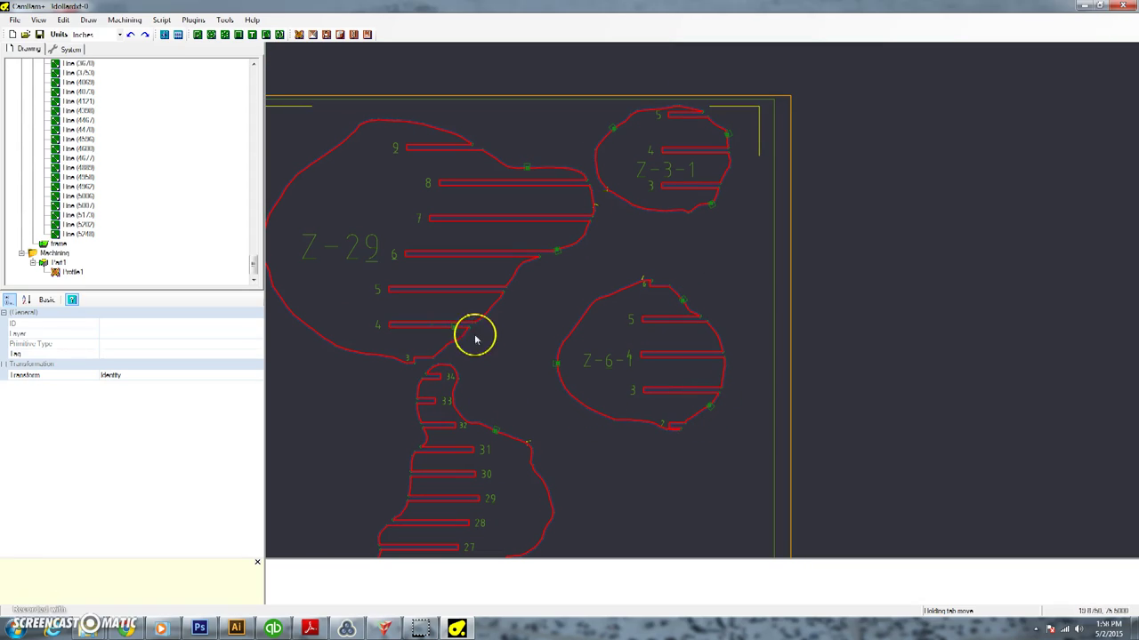
left_click_drag(453, 330, 293, 290)
left_click(567, 241)
- Move the Z-13-1 part's tabs out of slots 3 and 2, onto the outline above slot 3 and the lower left edge
scroll(447, 262, "down", 8)
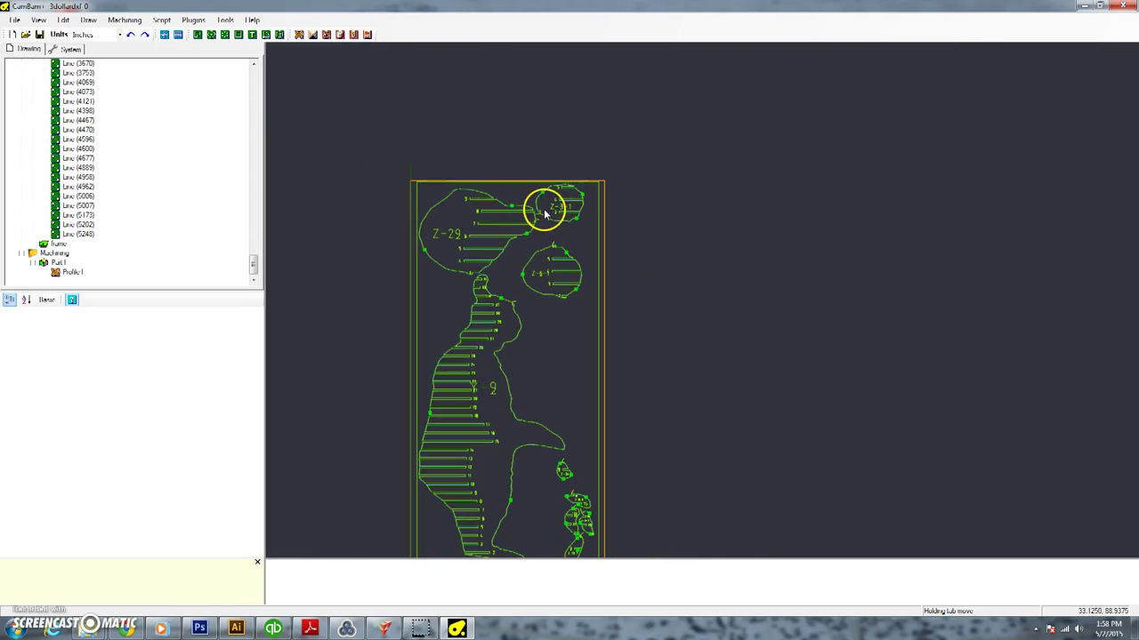
scroll(545, 213, "down", 1)
scroll(574, 482, "up", 6)
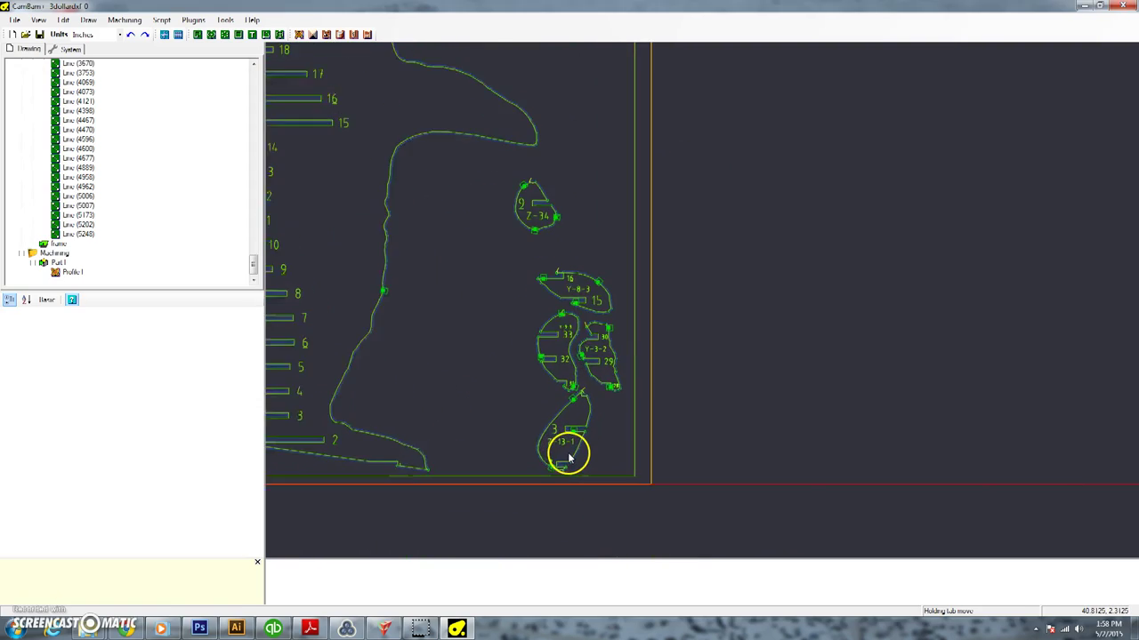
scroll(569, 456, "up", 4)
left_click_drag(603, 405, 615, 371)
left_click_drag(534, 483, 503, 455)
- Move the Y-3-3 part's slot 32 tab between slots 33 and 32, and the Y-3-2 part's slot 29 tab between slots 30 and 29
left_click_drag(515, 263, 490, 229)
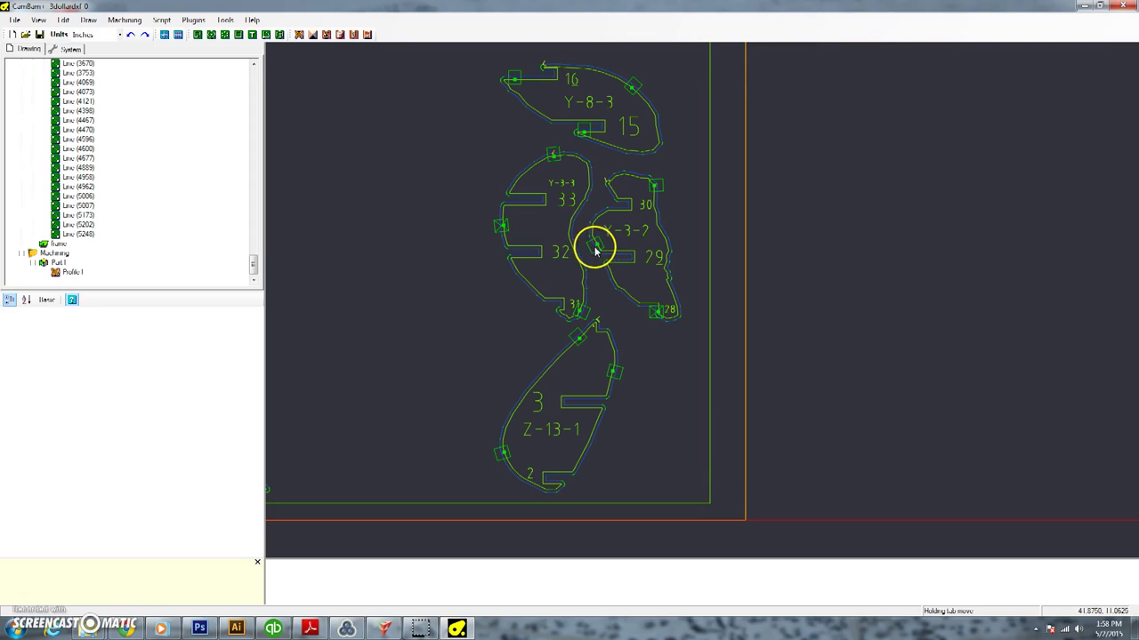
left_click_drag(595, 251, 591, 233)
- Move the Y-8-3 part's tabs out of slots 16 and 15, onto its lower left outline and its bottom edge
scroll(567, 216, "down", 2)
scroll(556, 95, "up", 2)
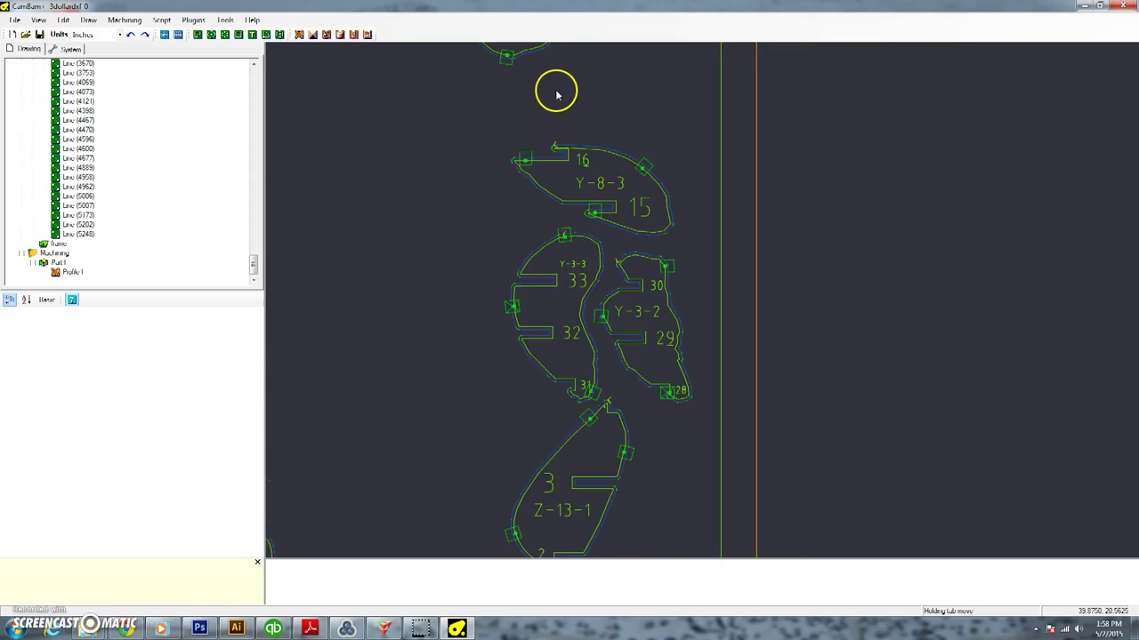
scroll(556, 95, "up", 1)
left_click_drag(516, 173, 514, 210)
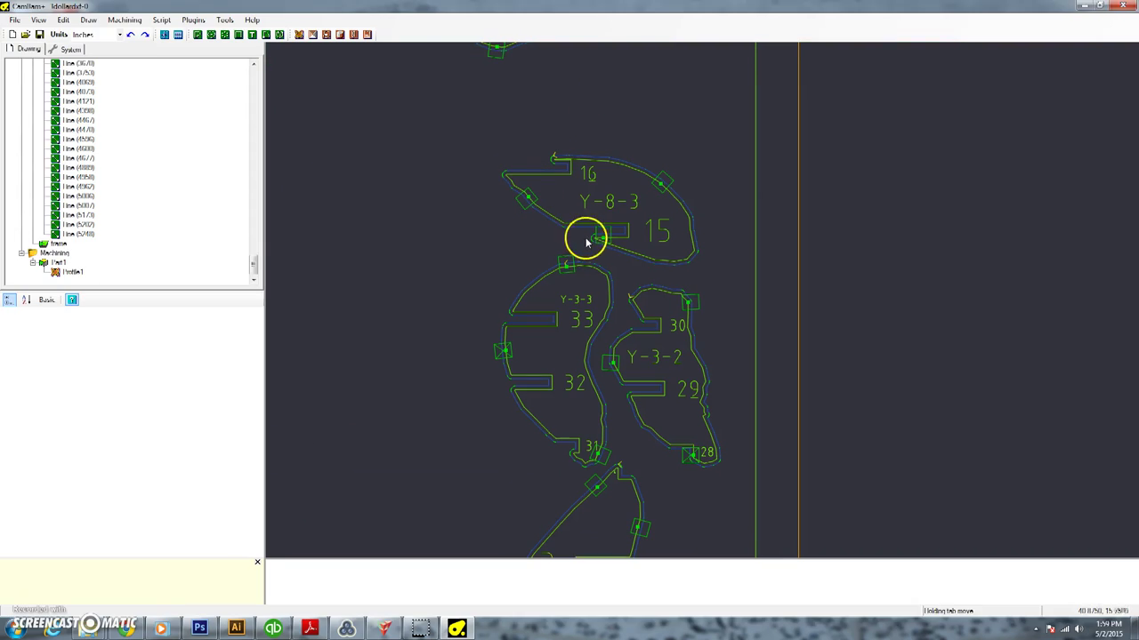
left_click_drag(586, 242, 631, 265)
- Regenerate the toolpath of the Profile1 machining operation with the repositioned holding tabs
scroll(614, 290, "down", 1)
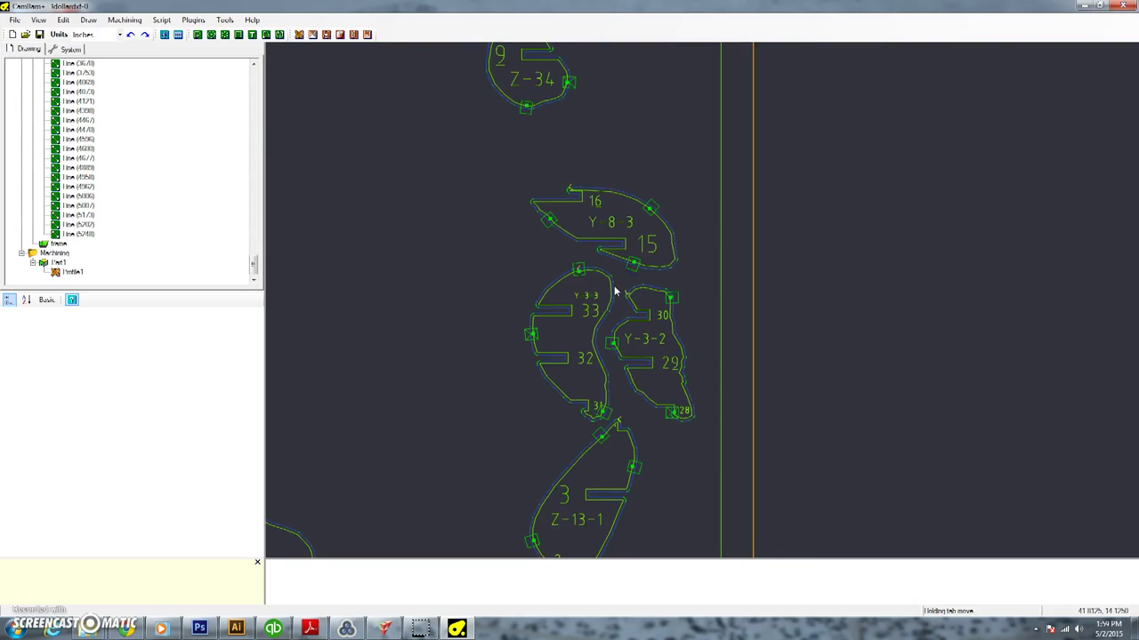
scroll(614, 290, "down", 2)
scroll(611, 315, "down", 1)
scroll(738, 394, "down", 1)
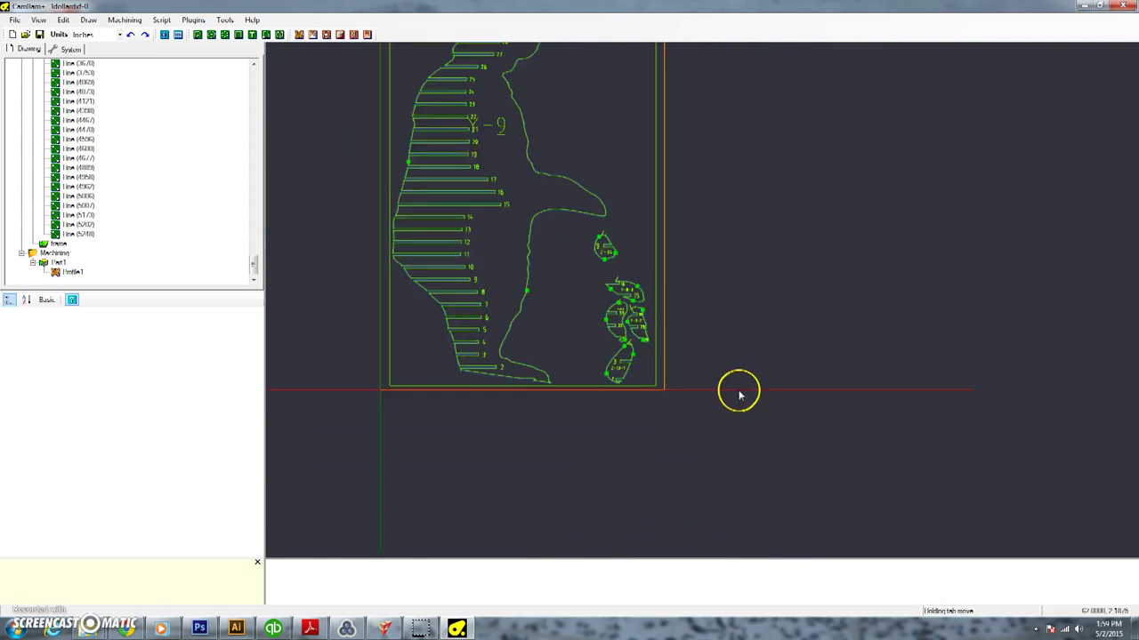
scroll(738, 394, "down", 2)
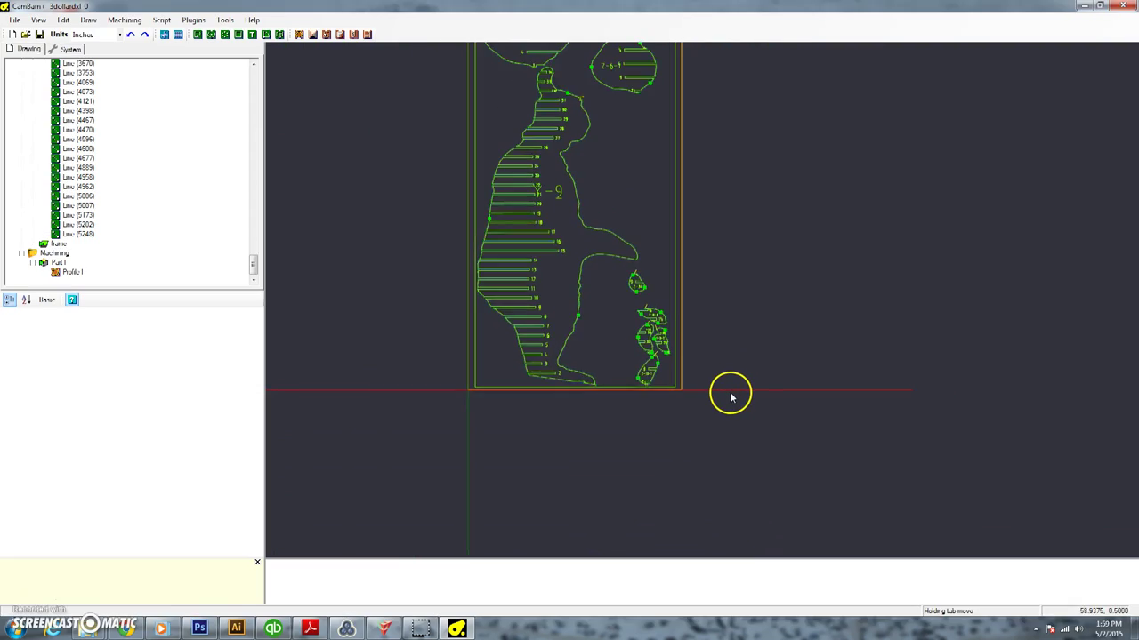
right_click(69, 275)
left_click(80, 279)
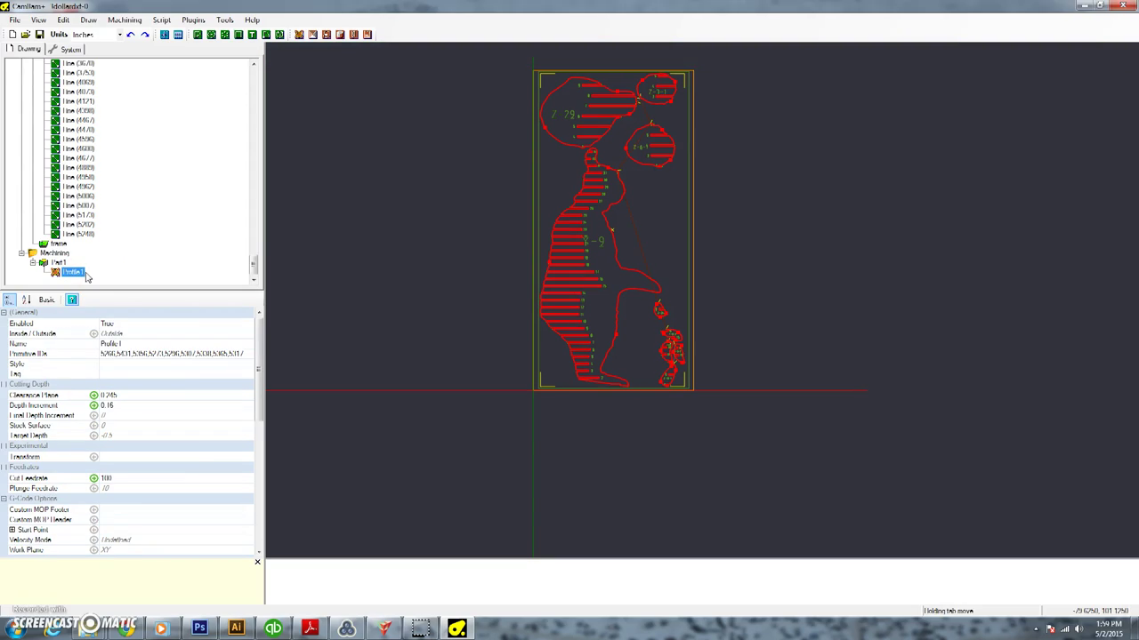
- Start producing G-code for Profile1 and browse to the 3dollarbear folder as the save location
right_click(73, 272)
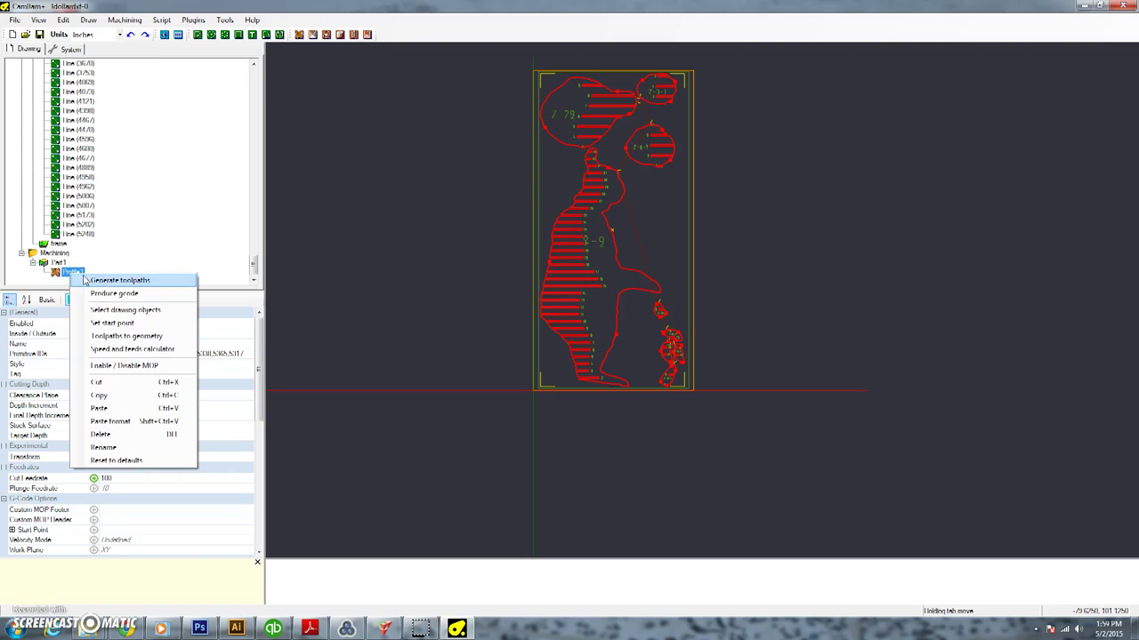
left_click(100, 295)
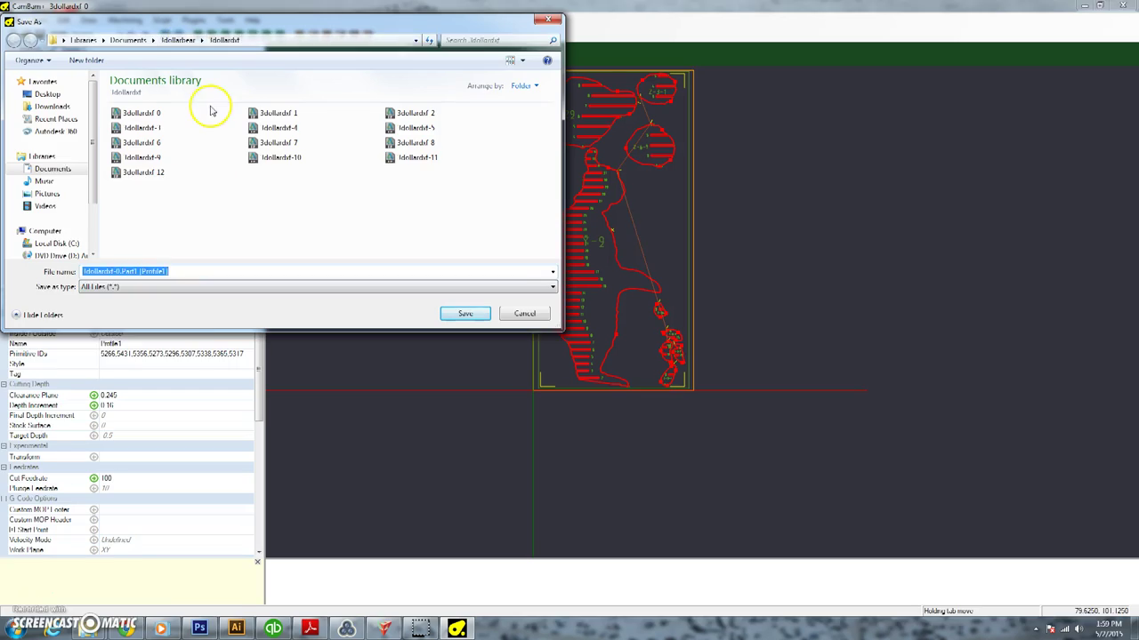
left_click(175, 39)
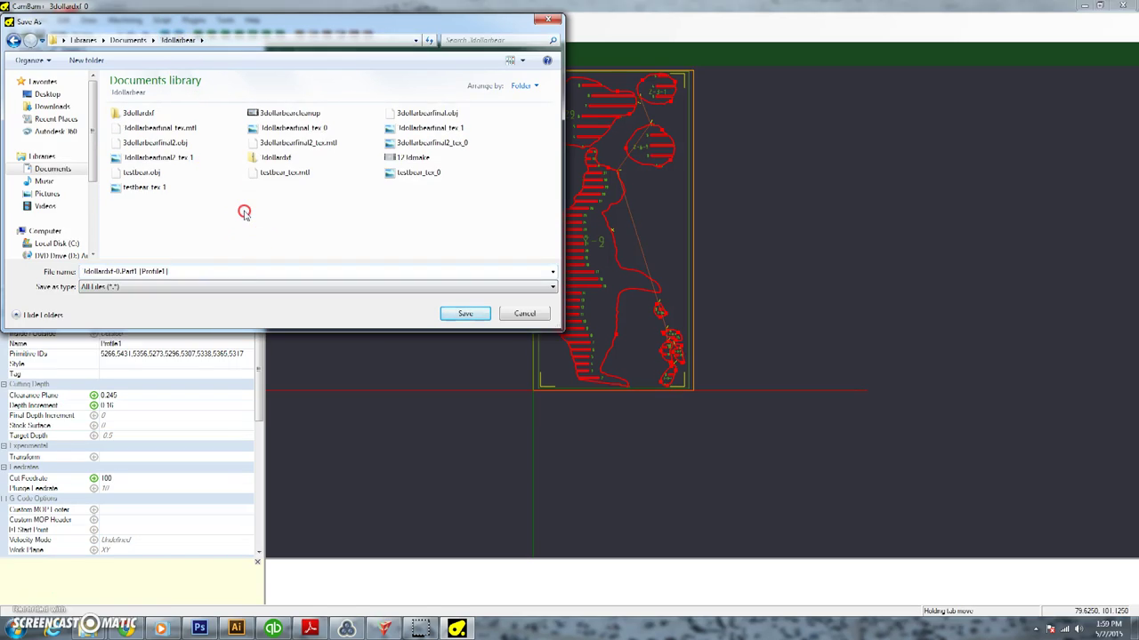
- Create a new folder named 3Dollargcode inside the 3dollarbear folder
right_click(243, 210)
mouse_move(293, 357)
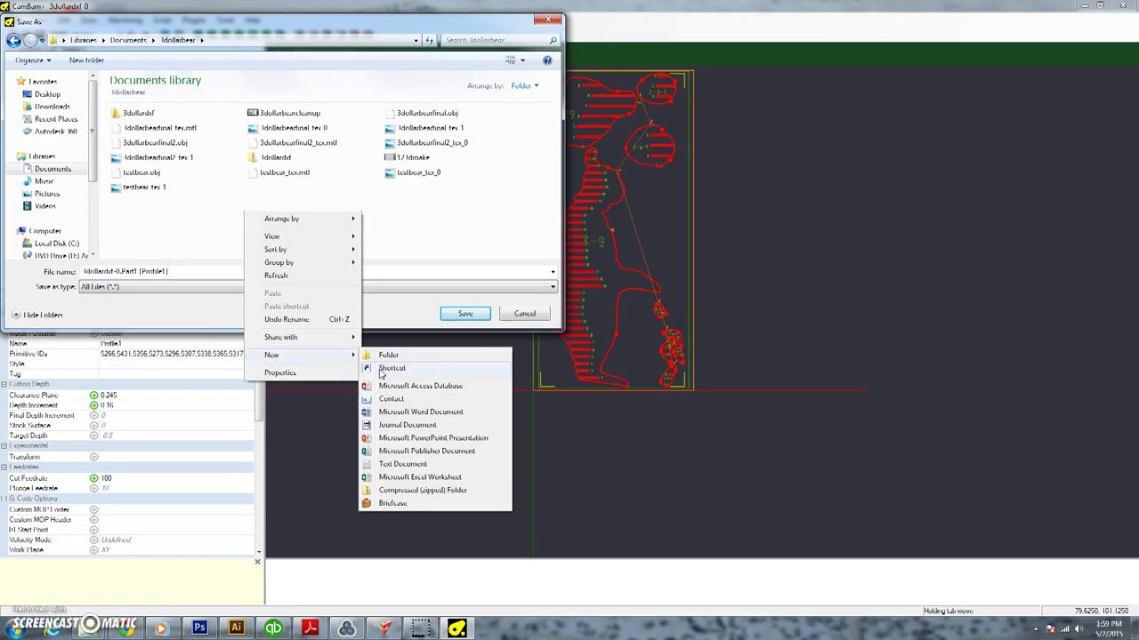
left_click(381, 354)
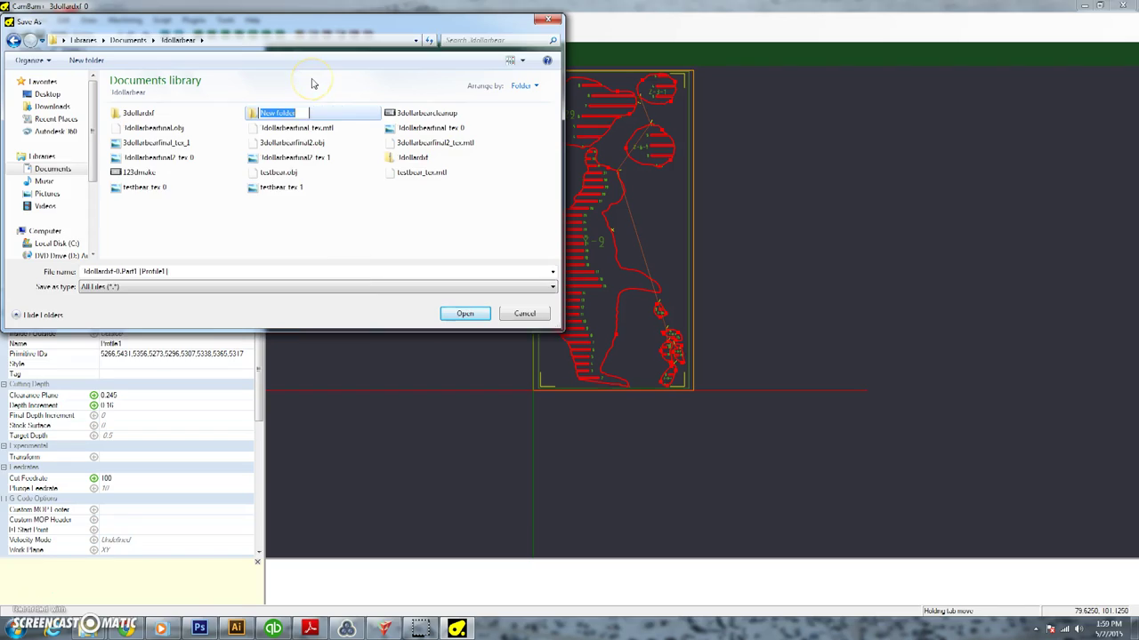
type("3do")
key("BackSpace")
key("BackSpace")
key("BackSpace")
type("2")
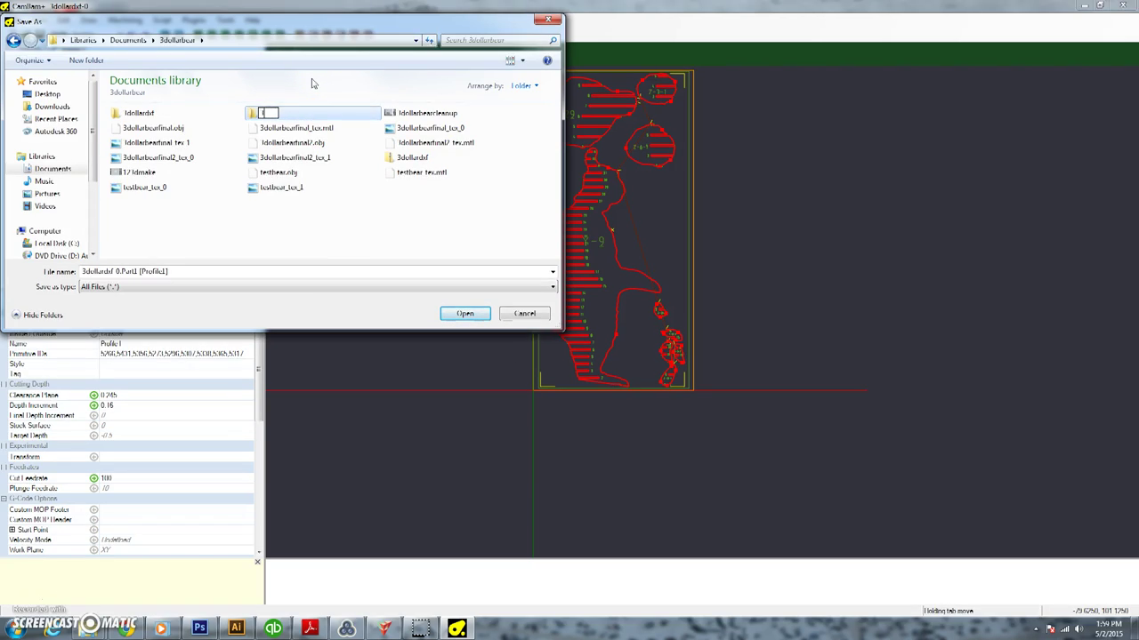
type("llarqu")
type("ode")
key("Return")
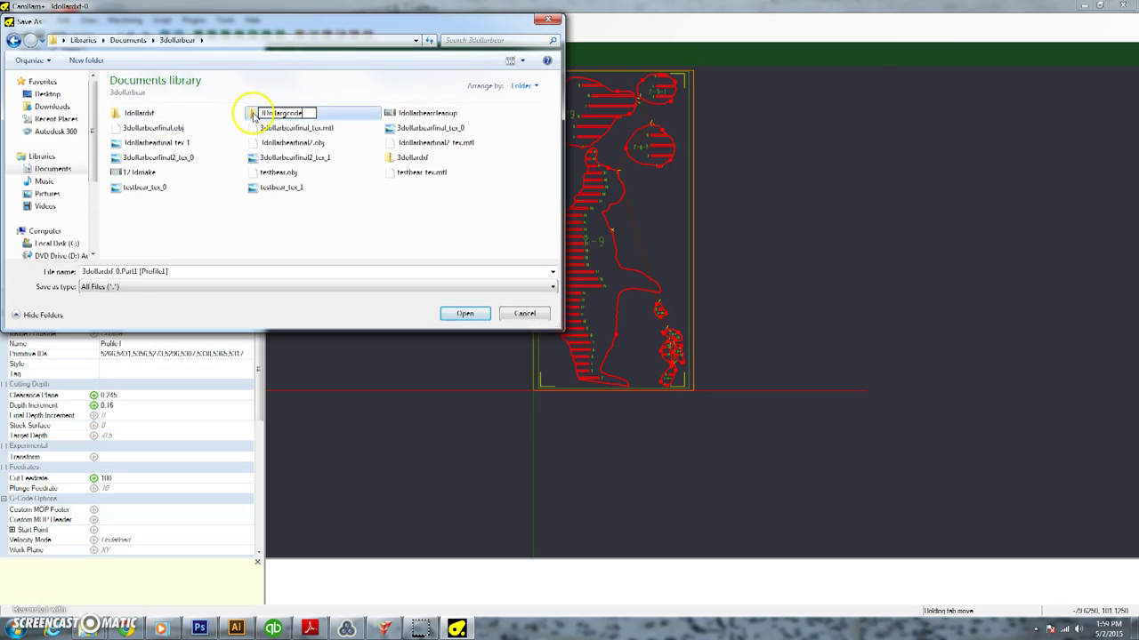
- Save the G-code in the 3Dollargcode folder under the file name 3dollardxf-0.ngc
double_click(251, 113)
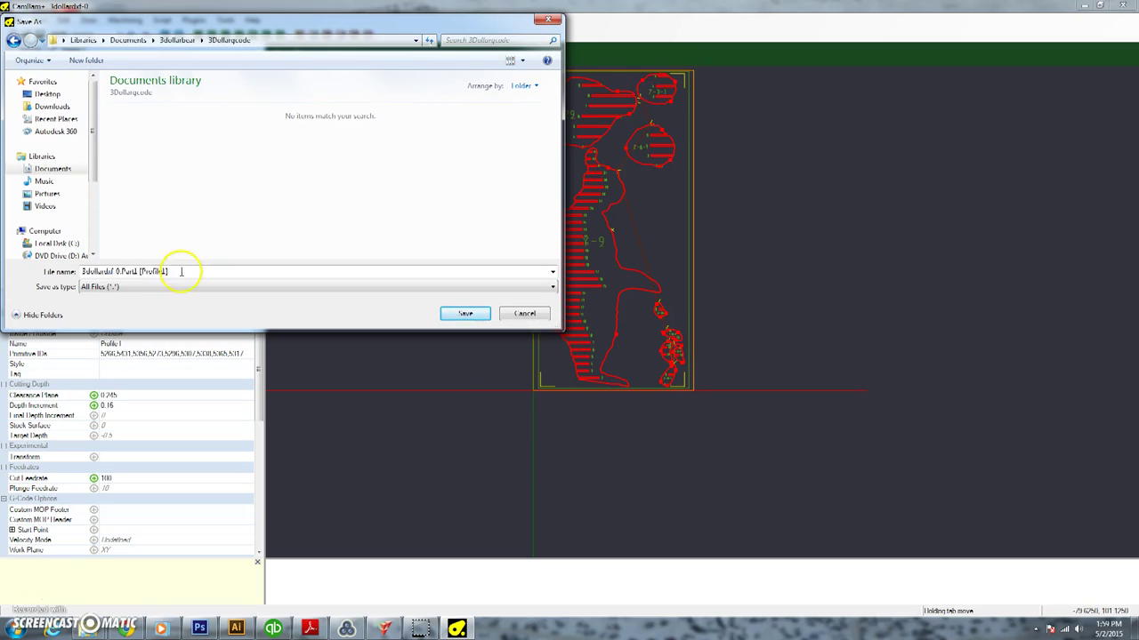
left_click(180, 271)
left_click(182, 271)
key("BackSpace")
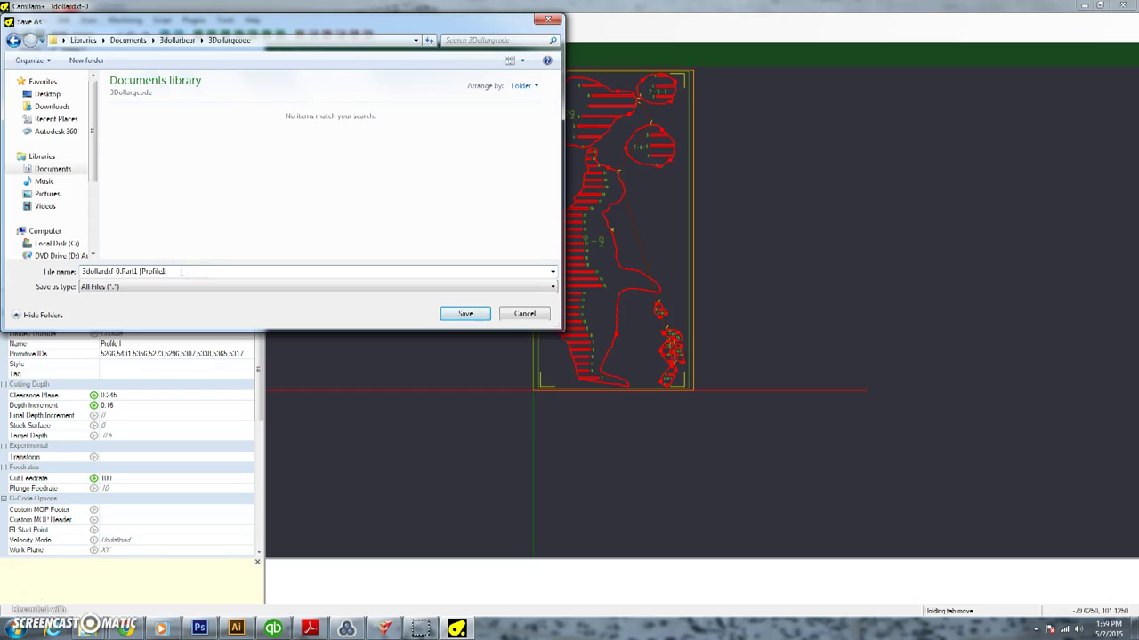
key("BackSpace")
key("BackSpace")
key("BackSpace")
key("BackSpace")
key("BackSpace")
key("BackSpace")
key("BackSpace")
key("BackSpace")
key("BackSpace")
key("BackSpace")
key("BackSpace")
key("BackSpace")
key("BackSpace")
key("BackSpace")
key("BackSpace")
key("BackSpace")
type("ngc")
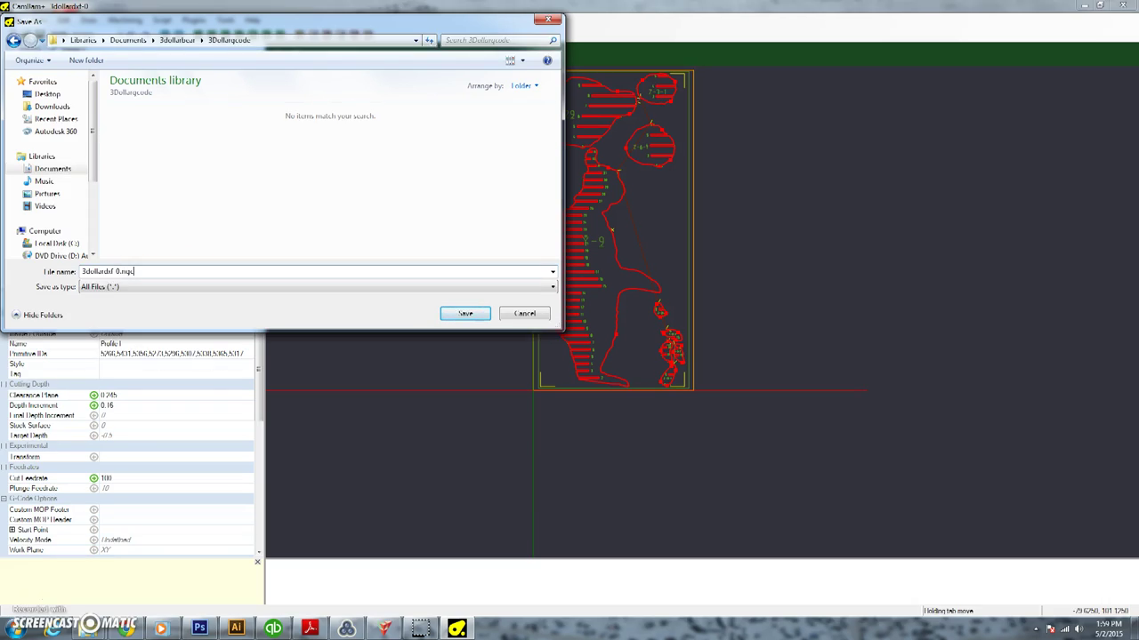
left_click(465, 314)
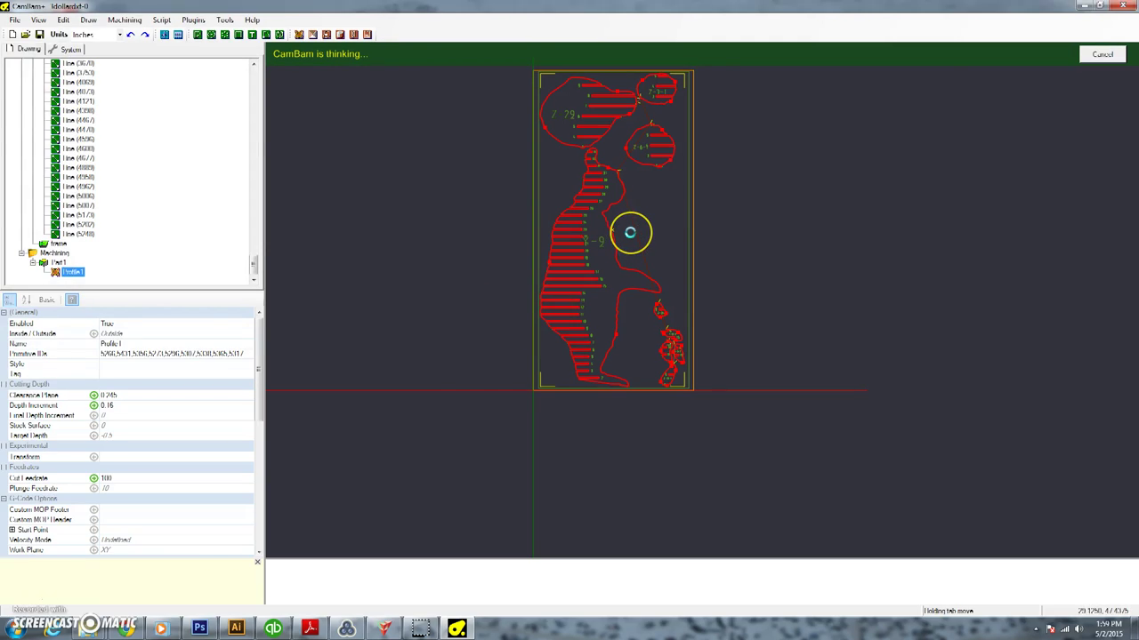